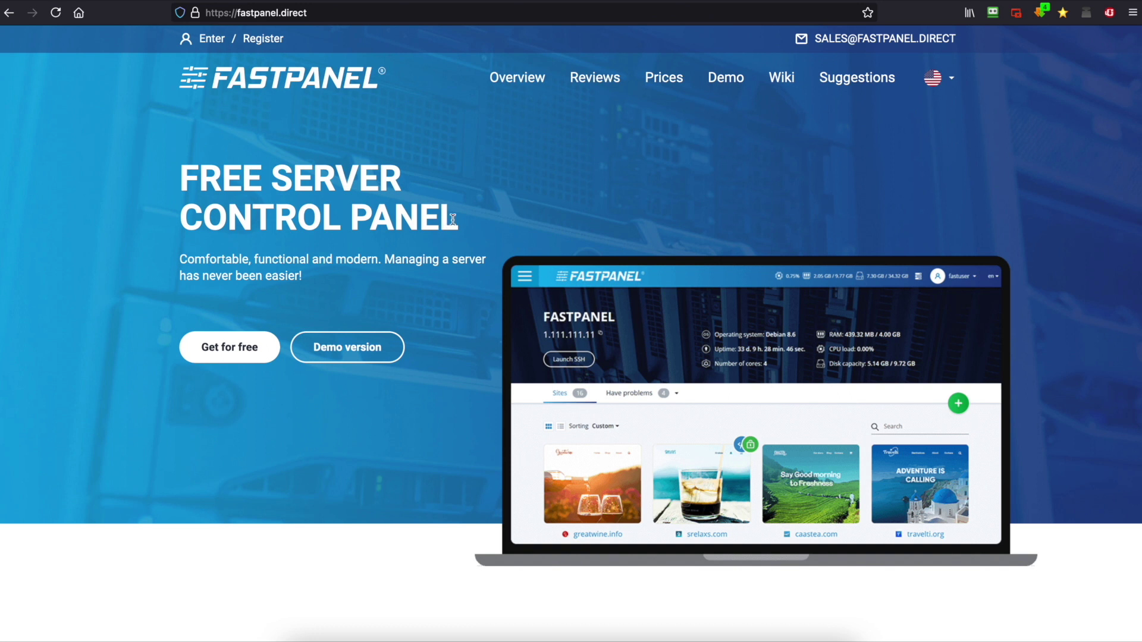
Log in to the VPS at 104.194.250.154 as root over SSH, entering the root password
left_click(584, 633)
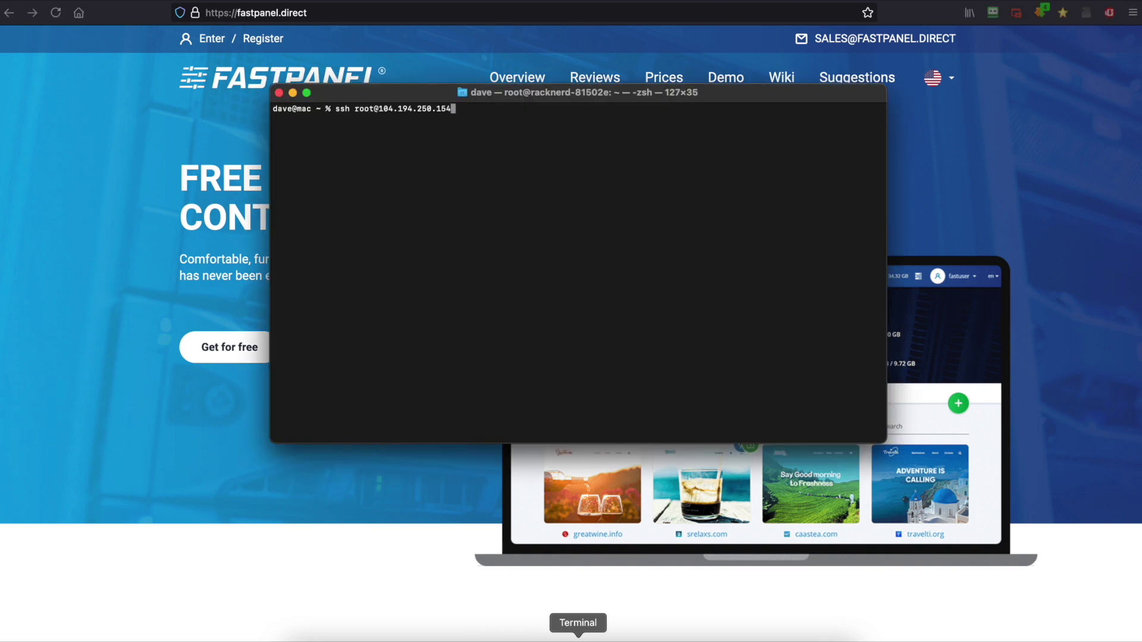
key("Return")
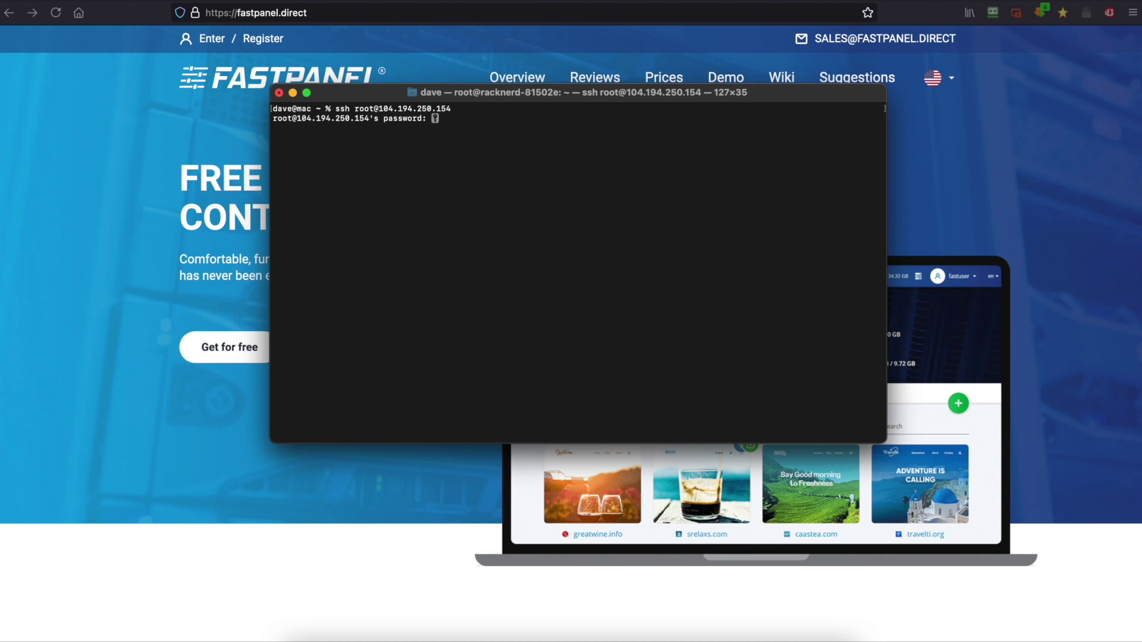
key("Return")
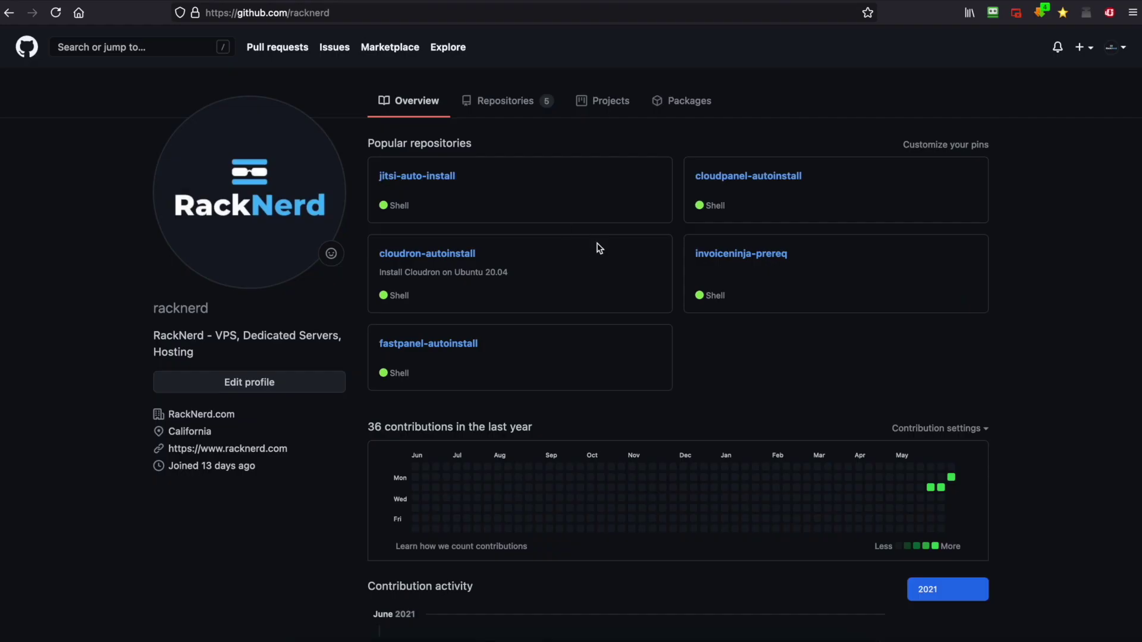
Show the raw install.sh script from the racknerd/fastpanel-autoinstall repository
left_click(474, 345)
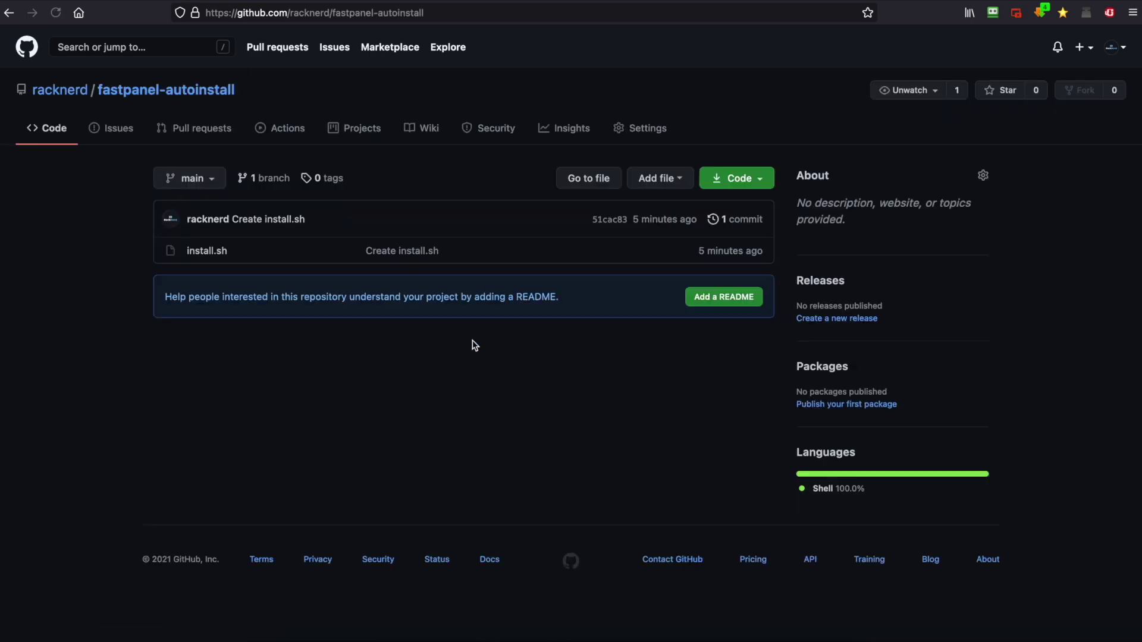
left_click(222, 253)
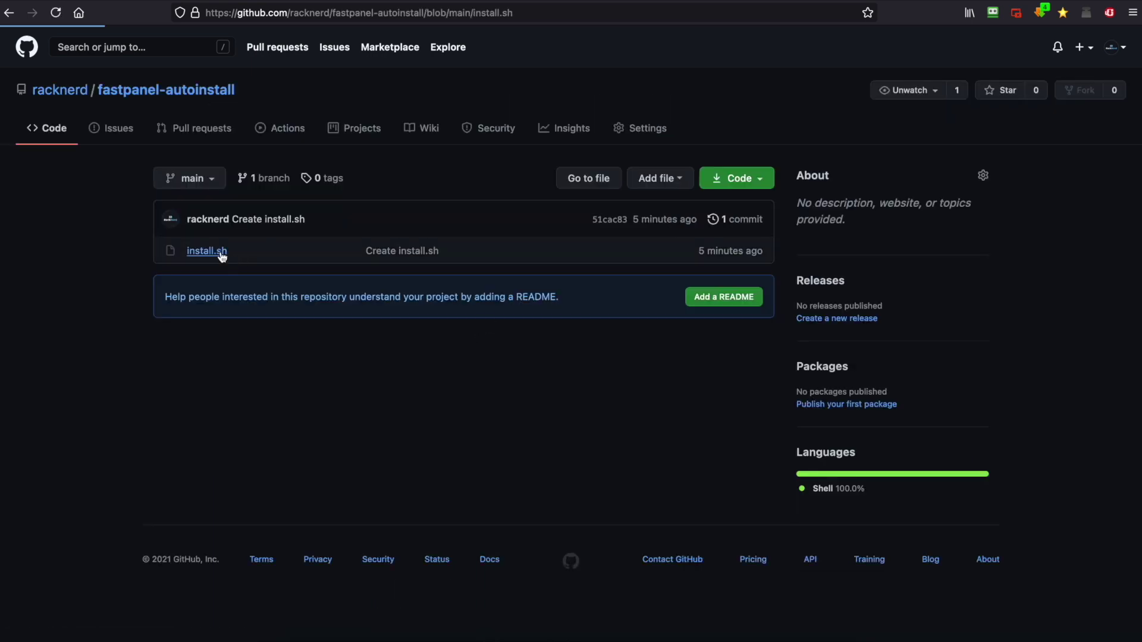
left_click(856, 304)
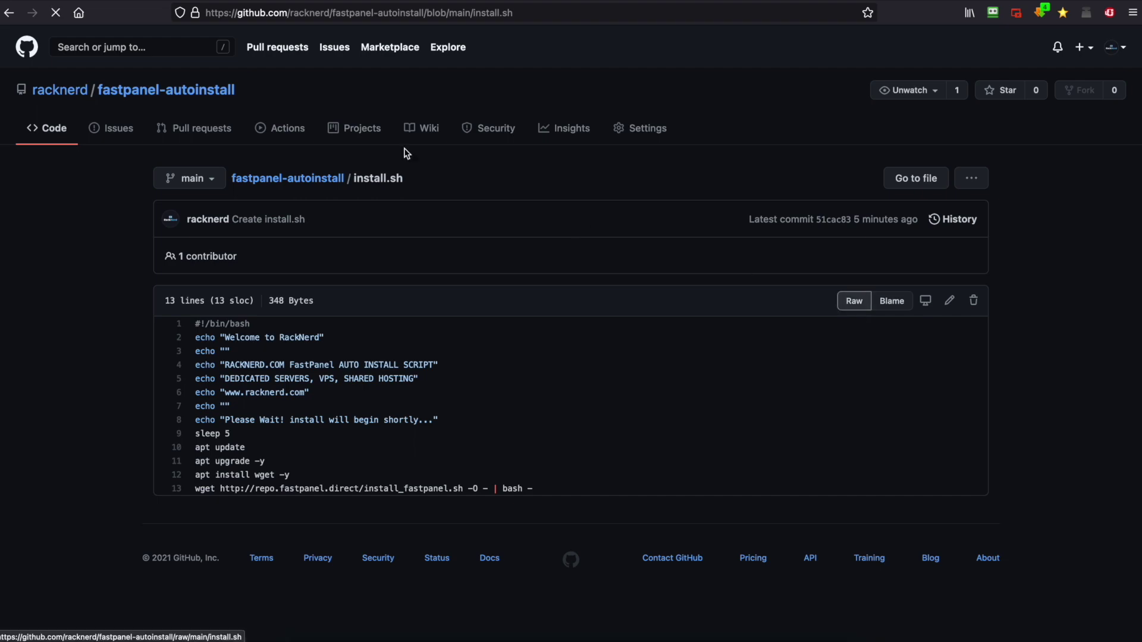
Copy the raw install.sh web address from the address bar
left_click(333, 15)
right_click(334, 17)
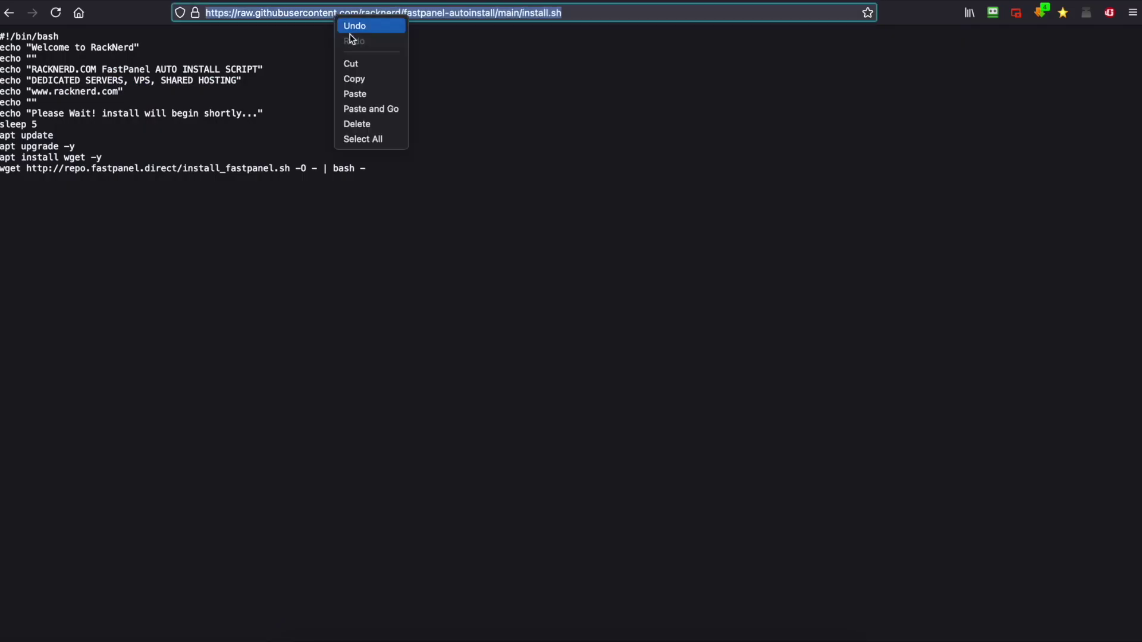
left_click(371, 81)
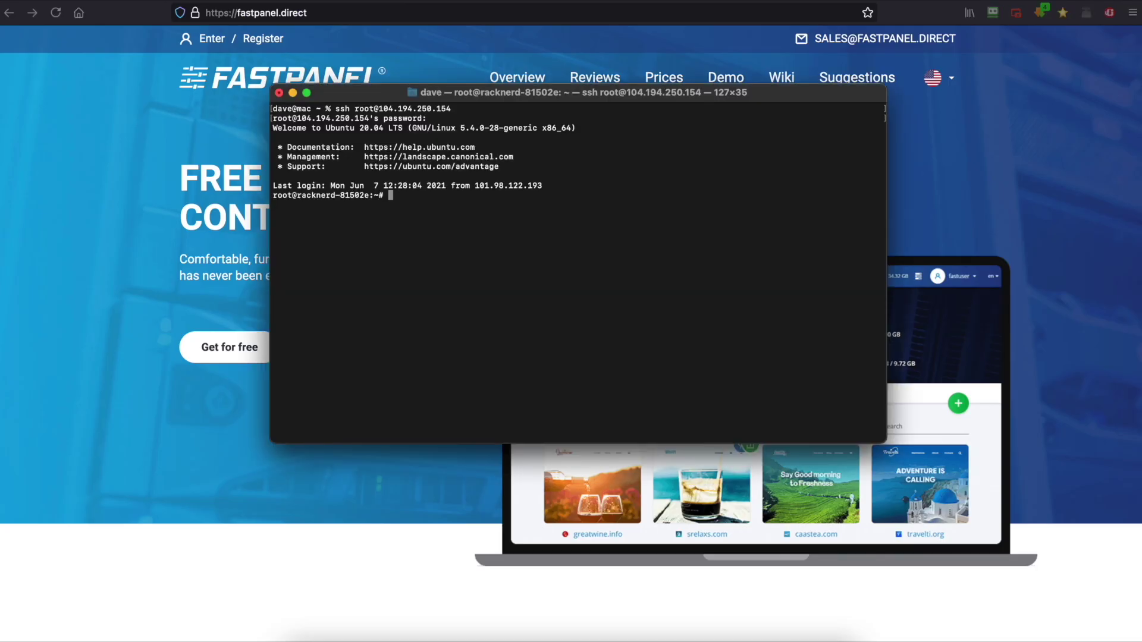
Download install.sh onto the server with wget and the copied raw URL
type("wget")
key("super+v")
key("Return")
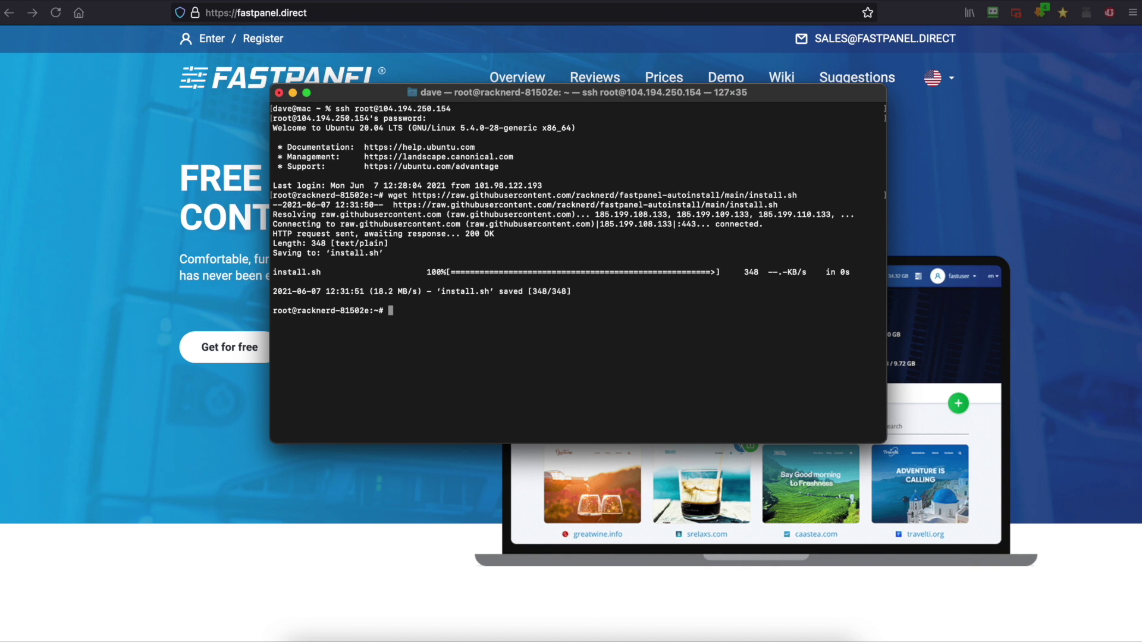
Run the installer with 'sudo bash install.sh' and select the panel address it prints
type("sudo bash in")
key("Tab")
key("Return")
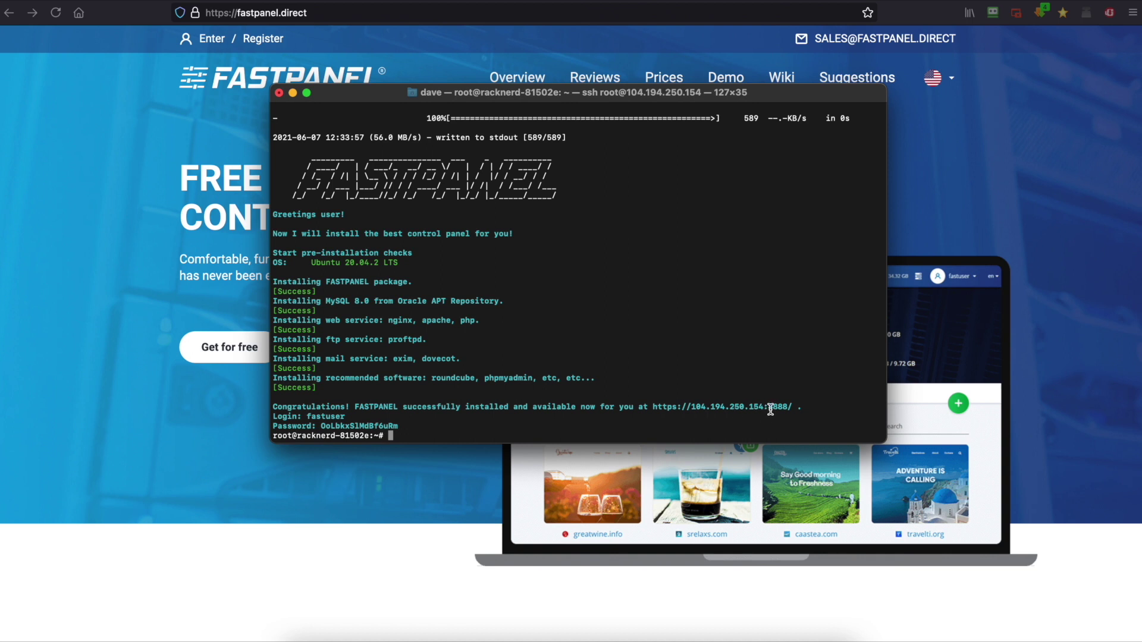
left_click_drag(790, 410, 651, 409)
right_click(669, 409)
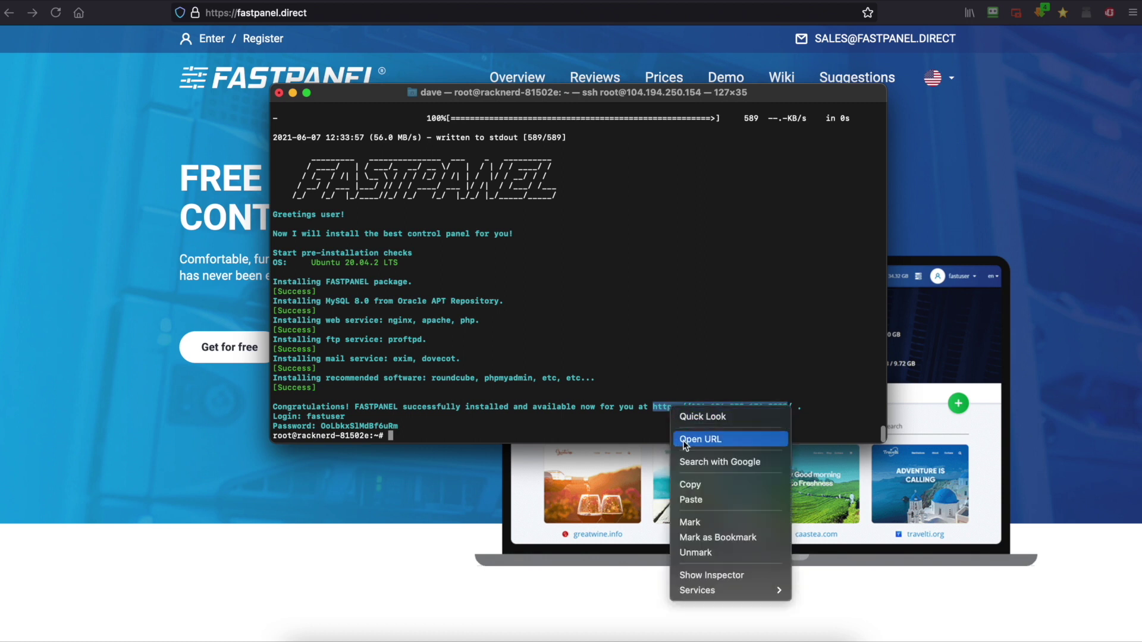
left_click(690, 485)
left_click(321, 13)
key("super+v")
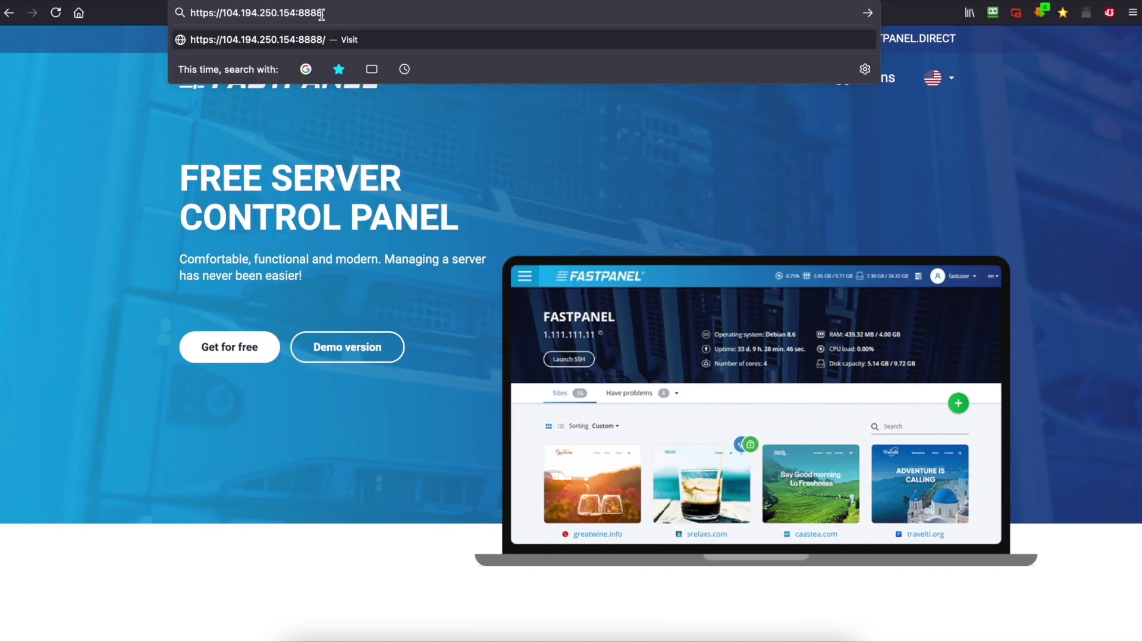
key("Return")
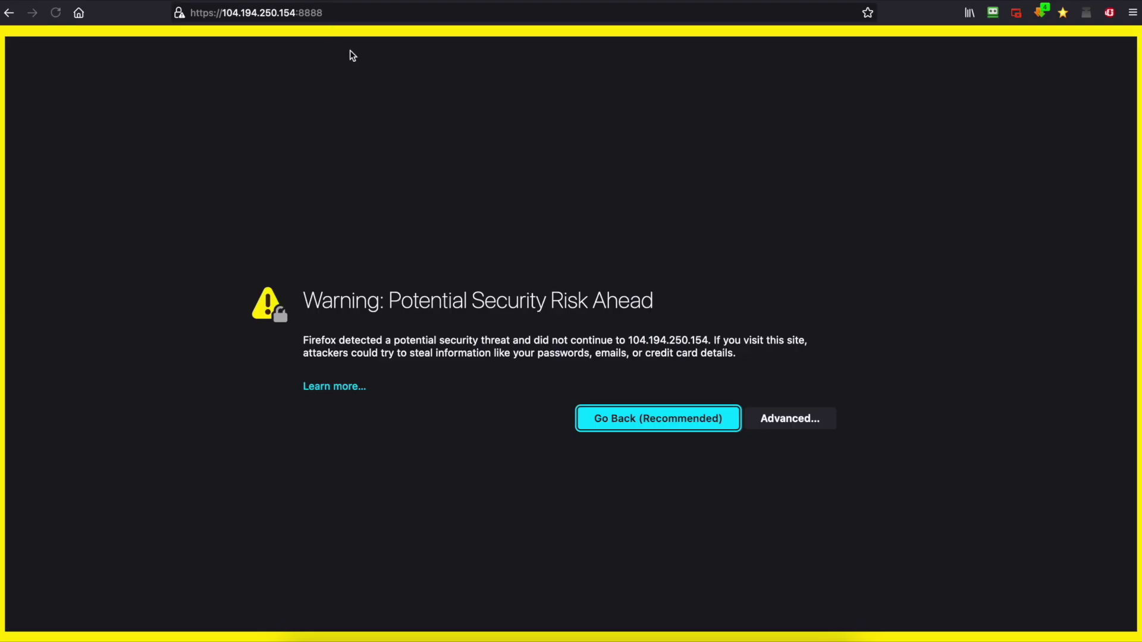
left_click(795, 420)
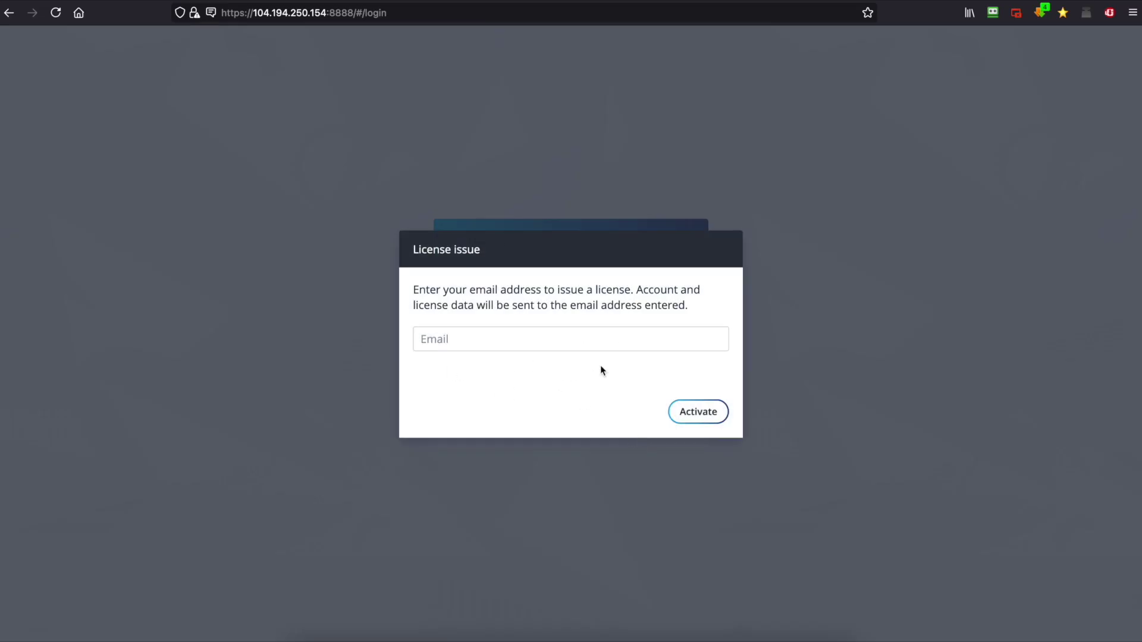
Request the FASTPANEL licence using the administrator's e-mail address
left_click(619, 338)
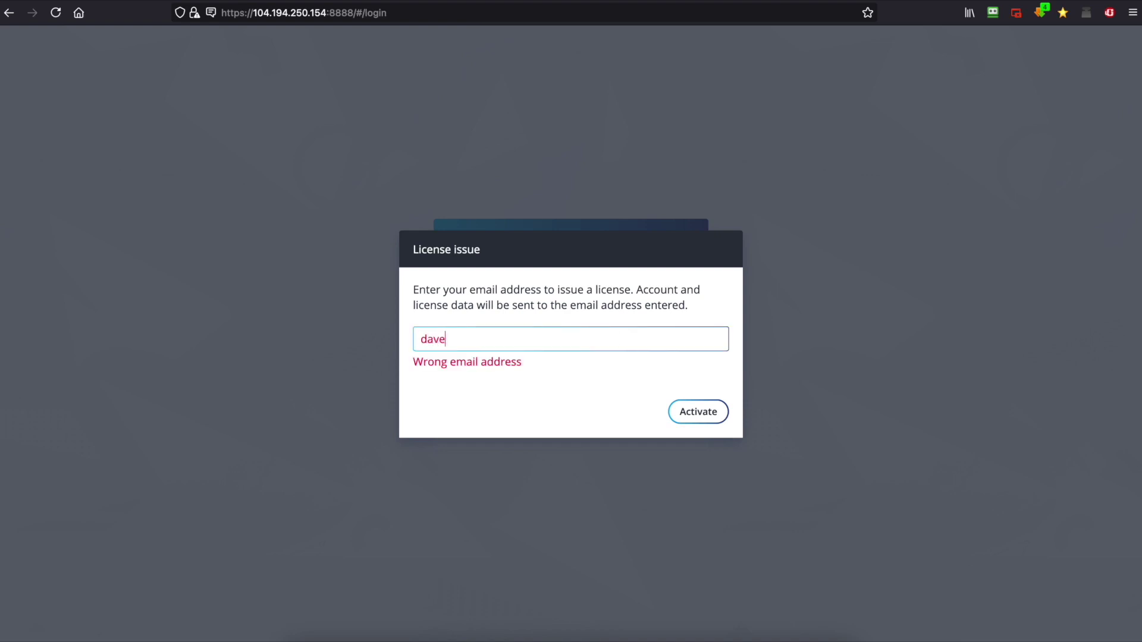
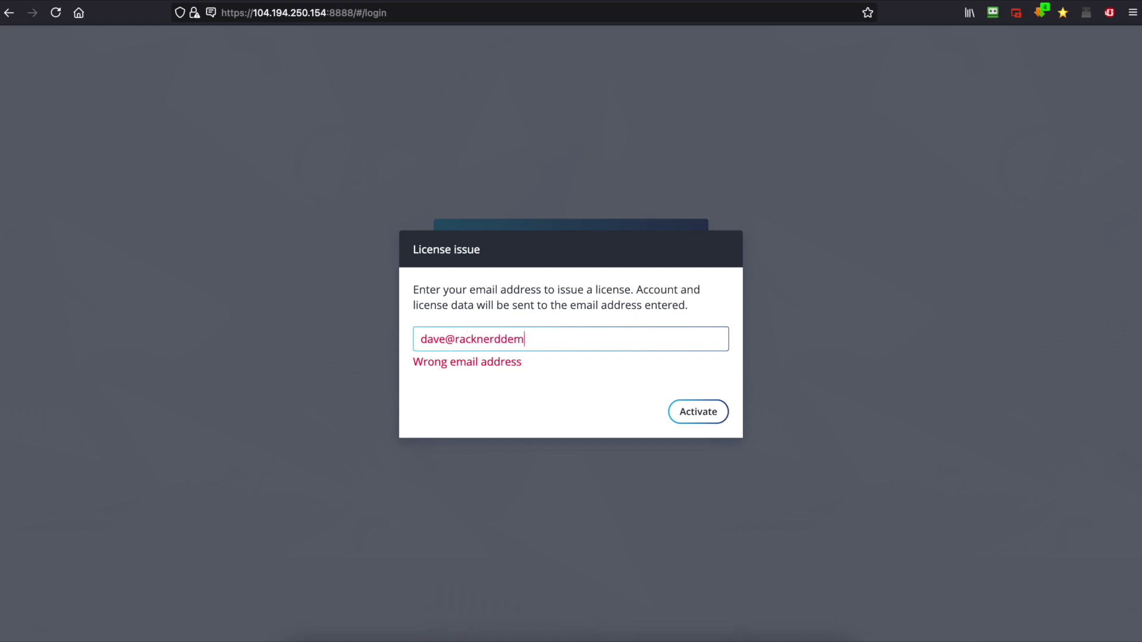
left_click(700, 421)
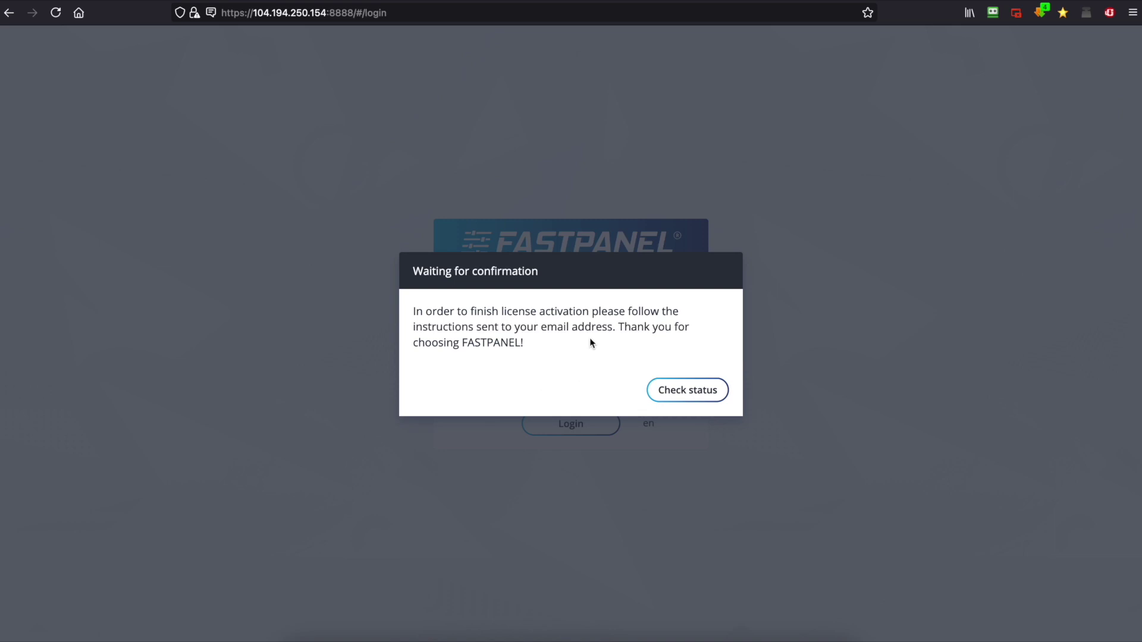
left_click(725, 3)
Read the FASTPANEL Billing 'Email confirmation' message down to its confirmation link
left_click(437, 149)
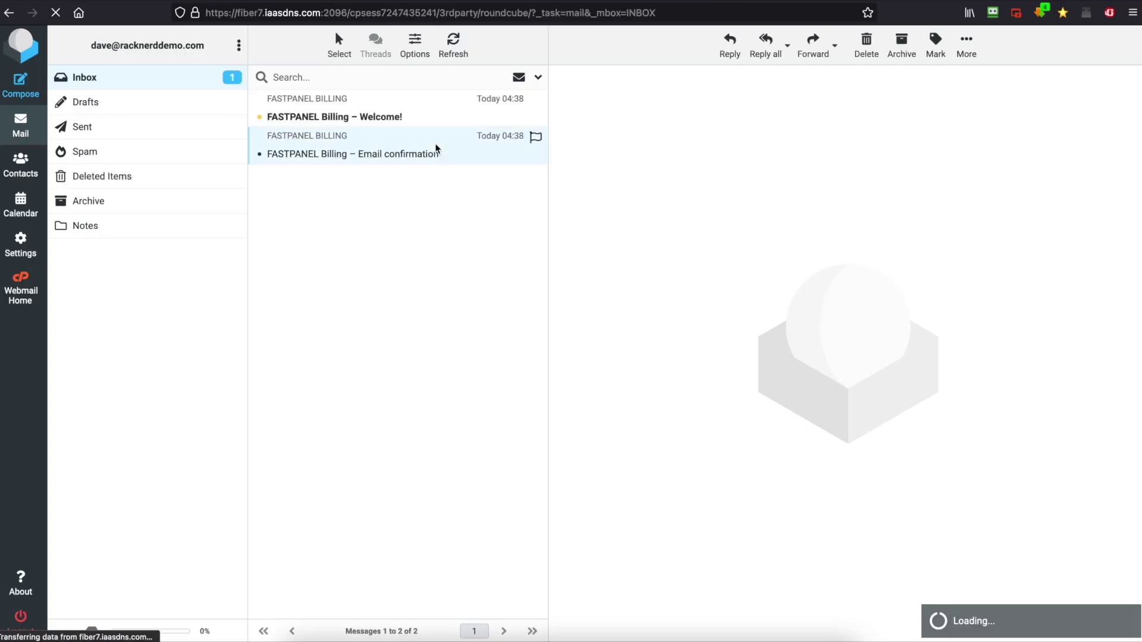
scroll(739, 372, "down", 2)
scroll(739, 372, "down", 3)
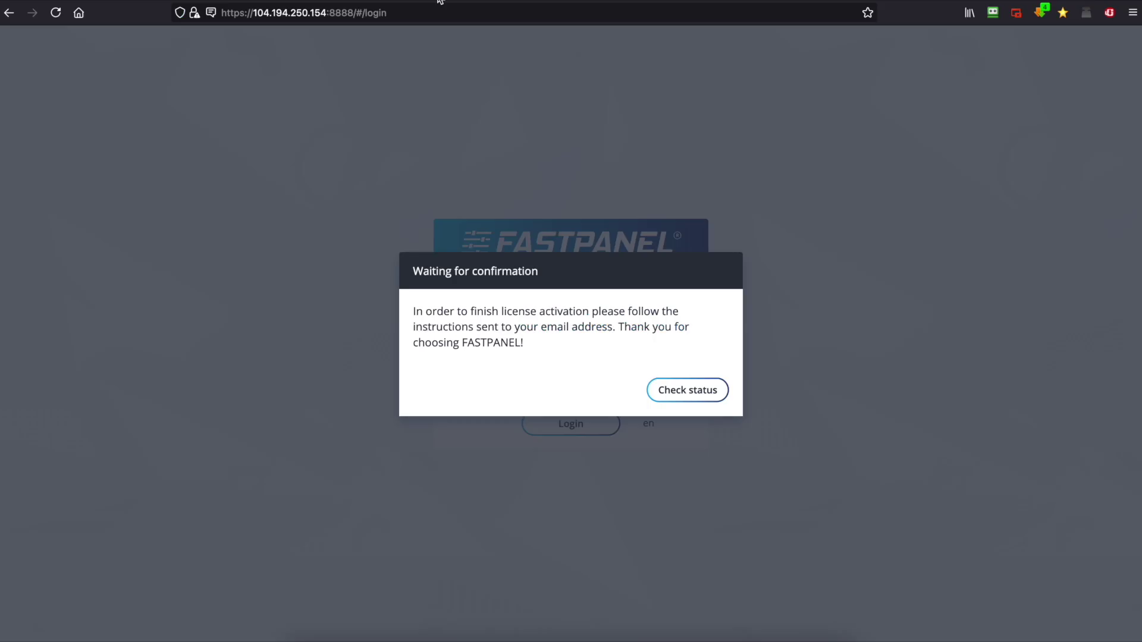
Check the licence status, then copy the installer's generated panel password from Terminal
left_click(706, 393)
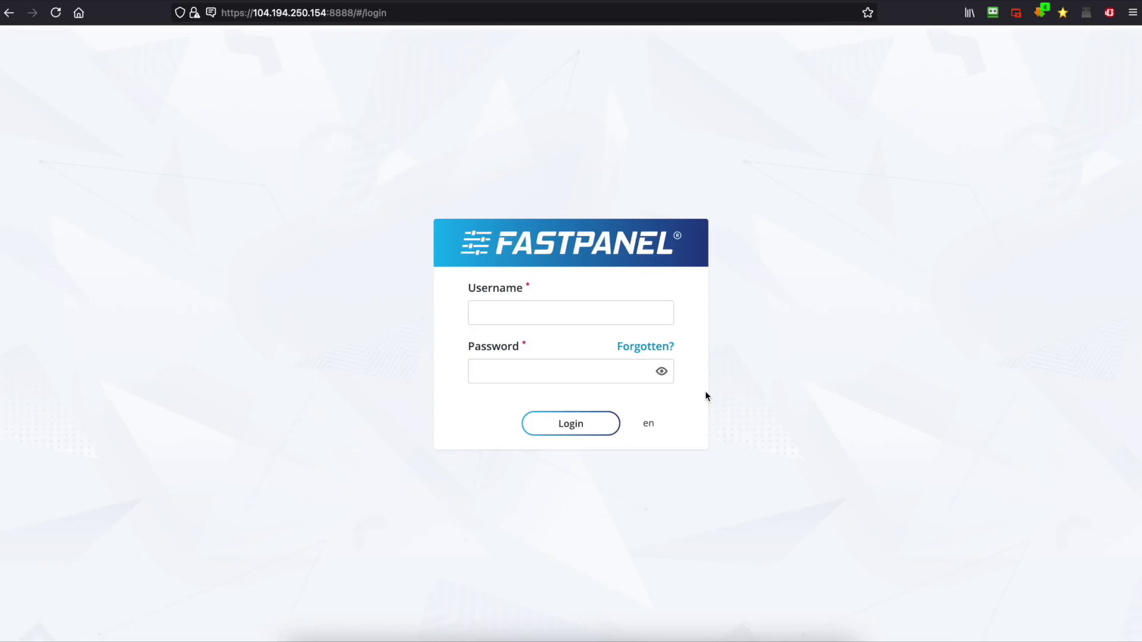
key("super+Tab")
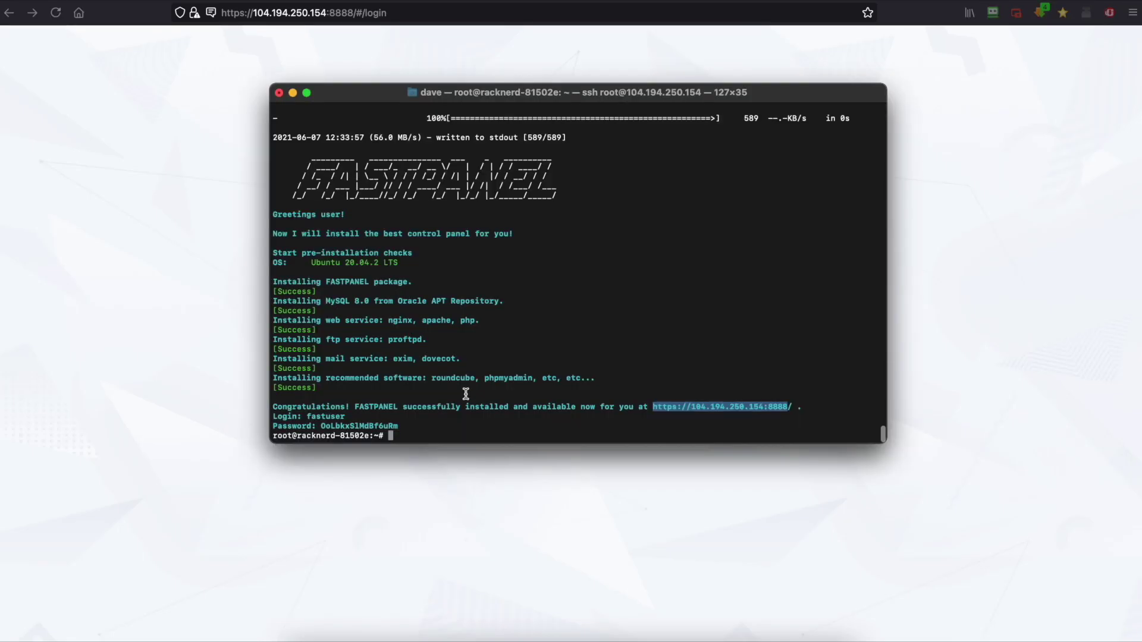
left_click_drag(399, 426, 322, 427)
right_click(331, 426)
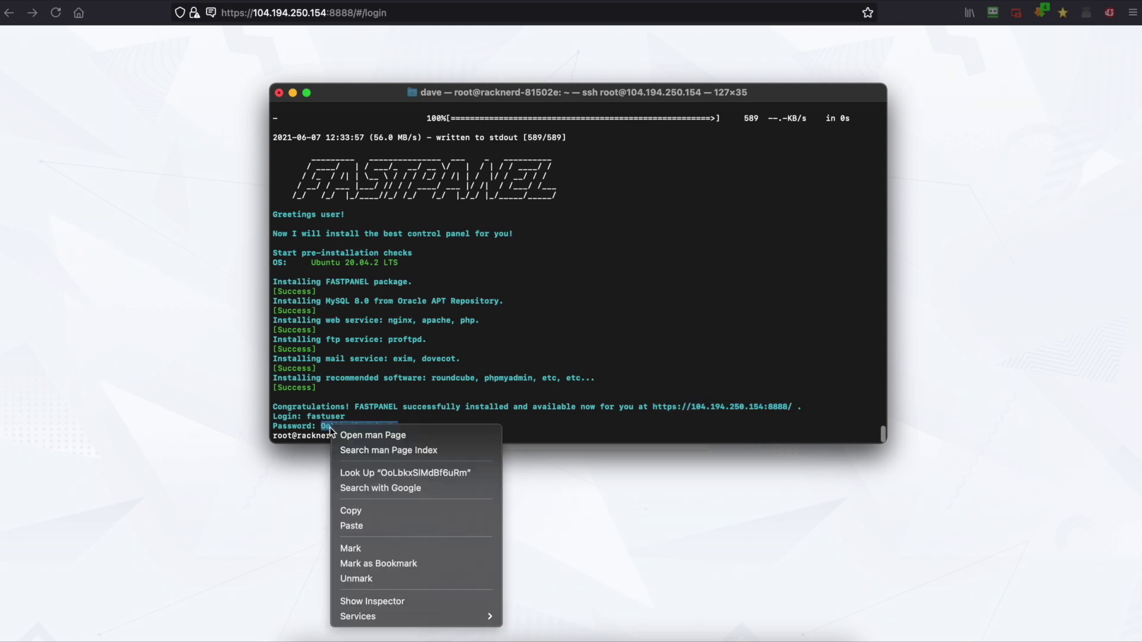
left_click(368, 512)
Sign in to FASTPANEL as fastuser with the copied password
left_click(427, 526)
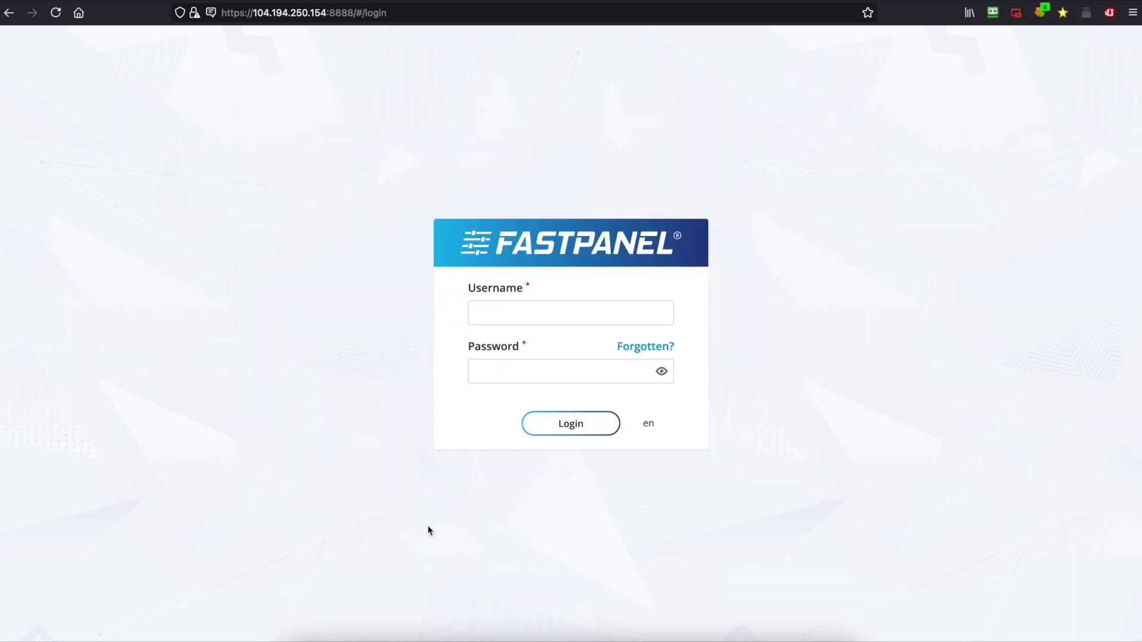
left_click(499, 313)
type("fastuser")
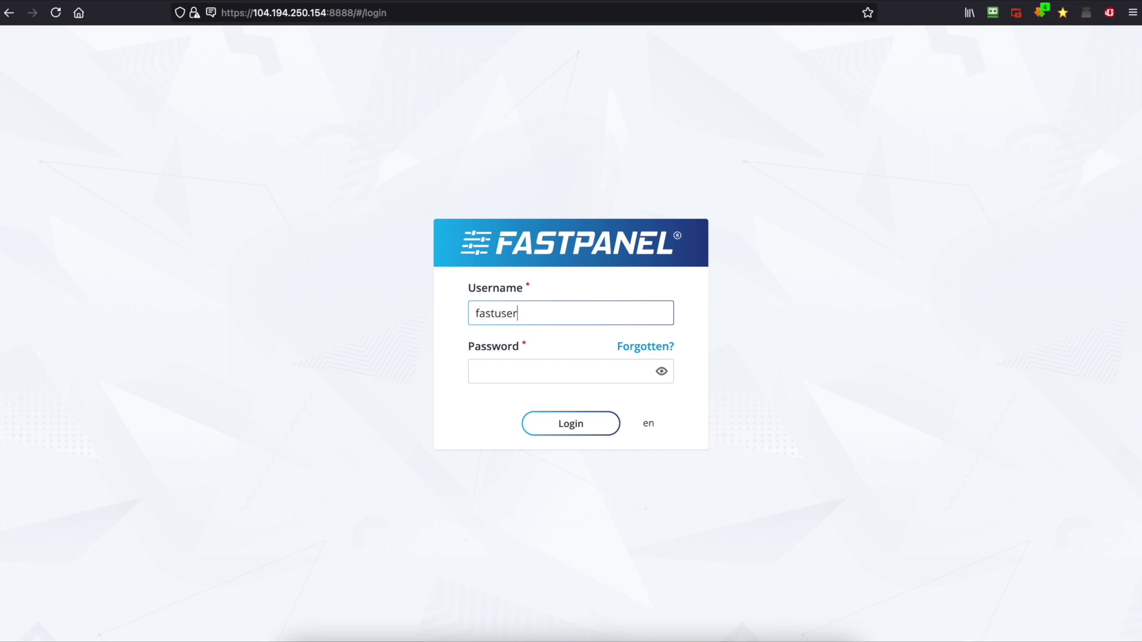
left_click(535, 370)
key("super+v")
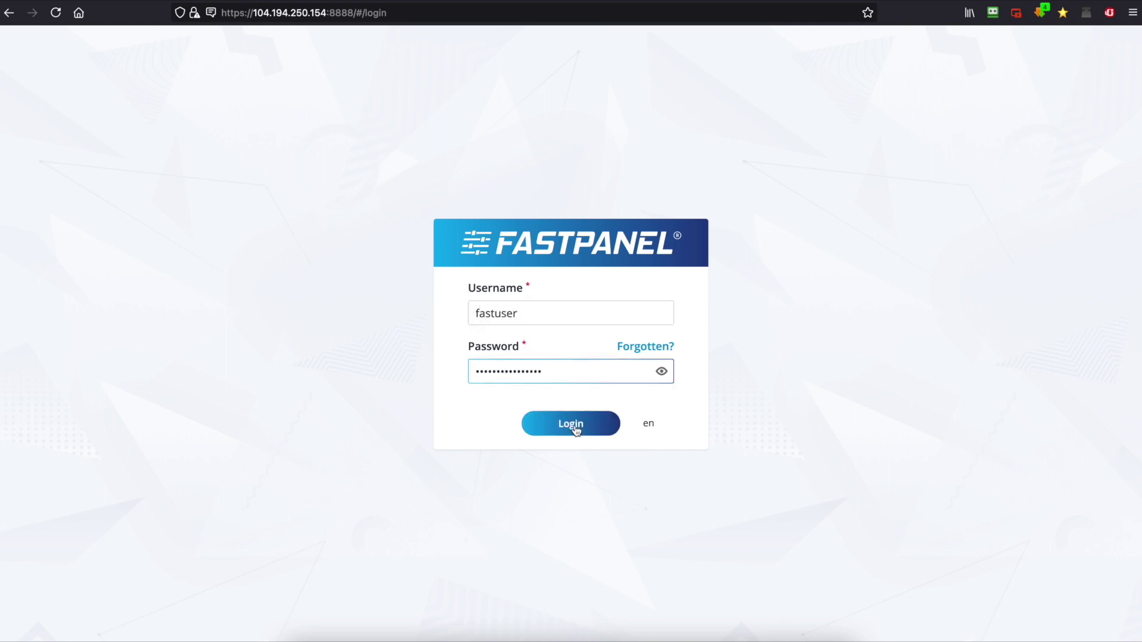
left_click(575, 428)
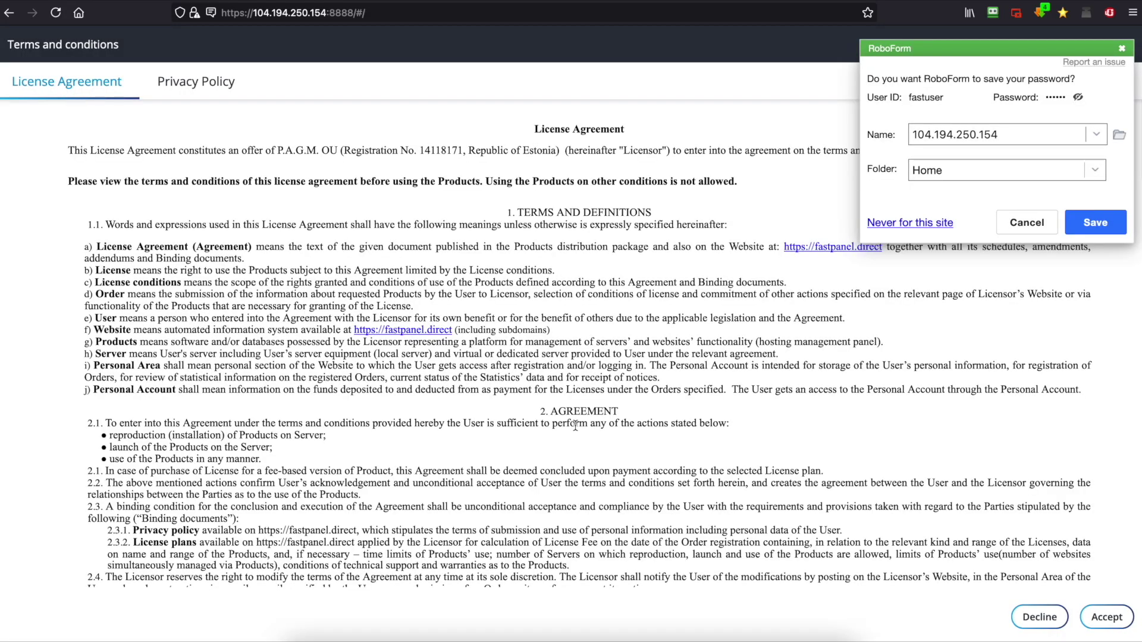
Decline the password-manager prompt and accept the licence agreement and privacy policy
left_click(1035, 224)
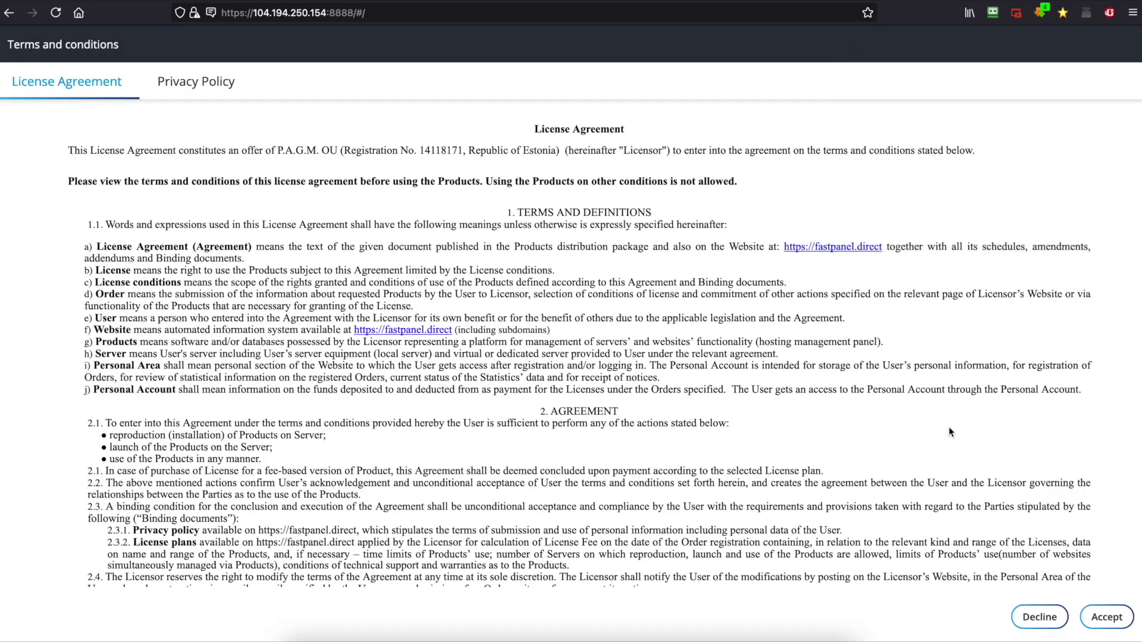
scroll(949, 432, "down", 10)
left_click(1097, 617)
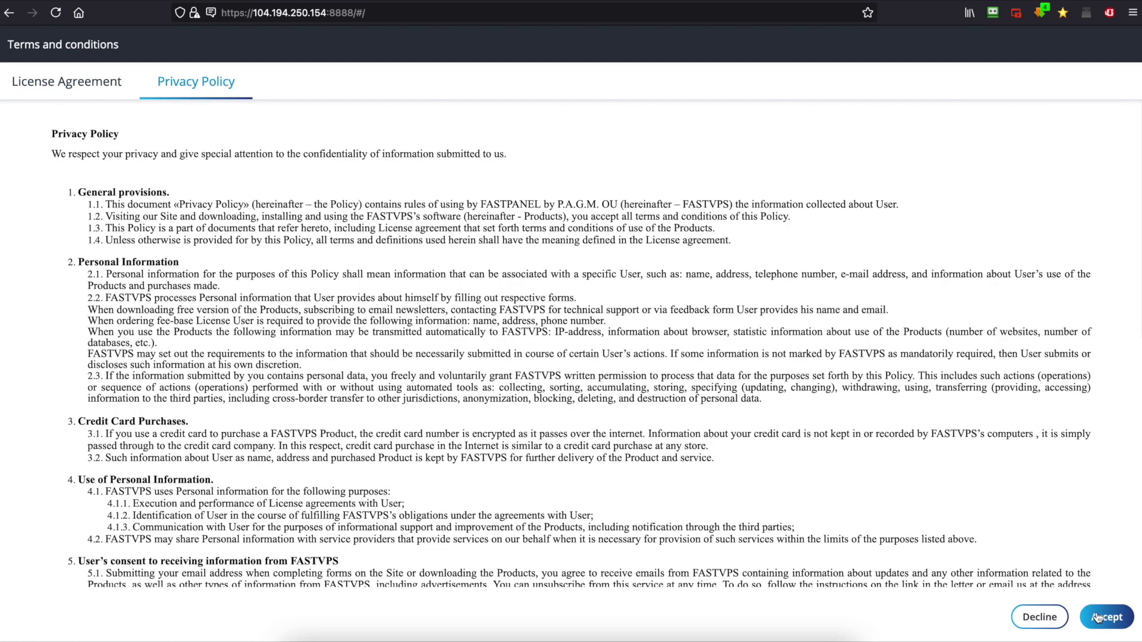
left_click(1102, 617)
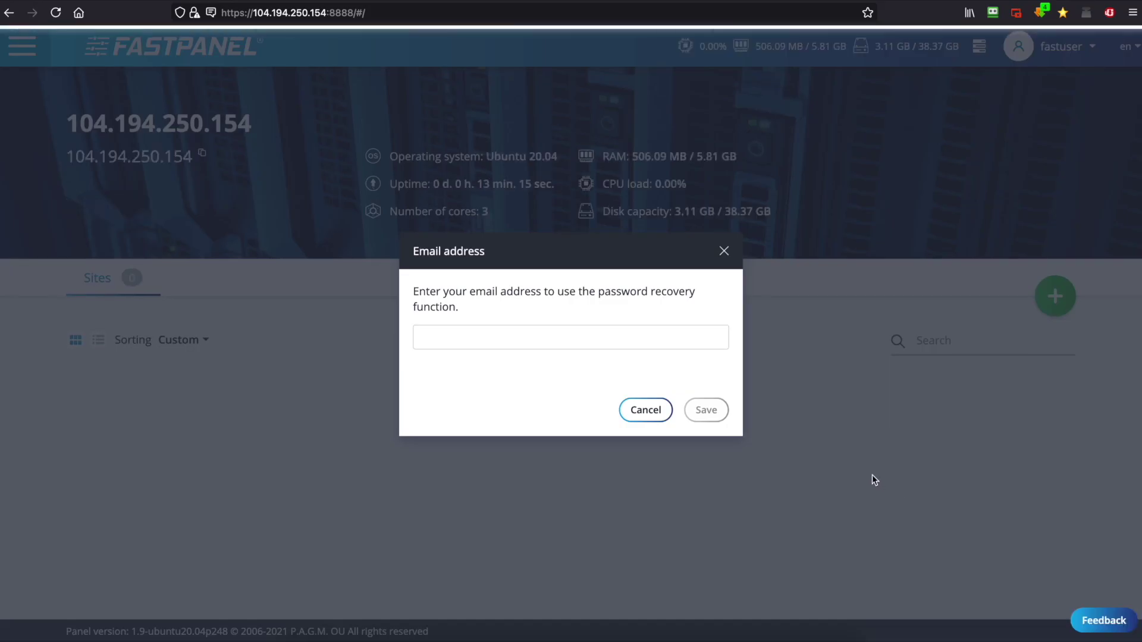
Save the administrator's e-mail as the password-recovery address
left_click(658, 337)
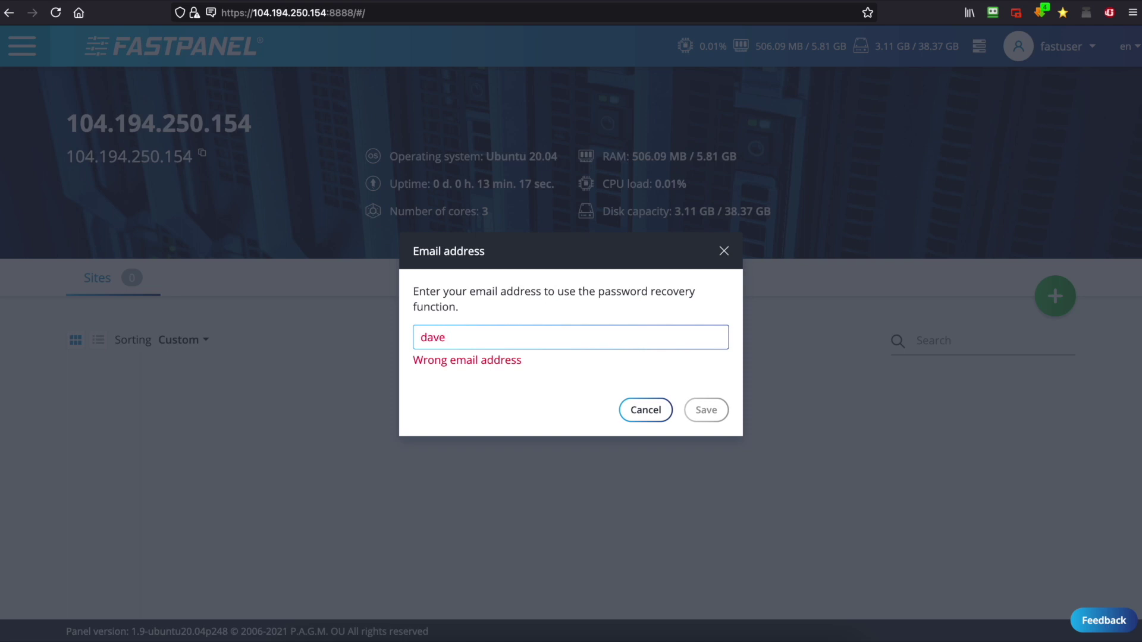
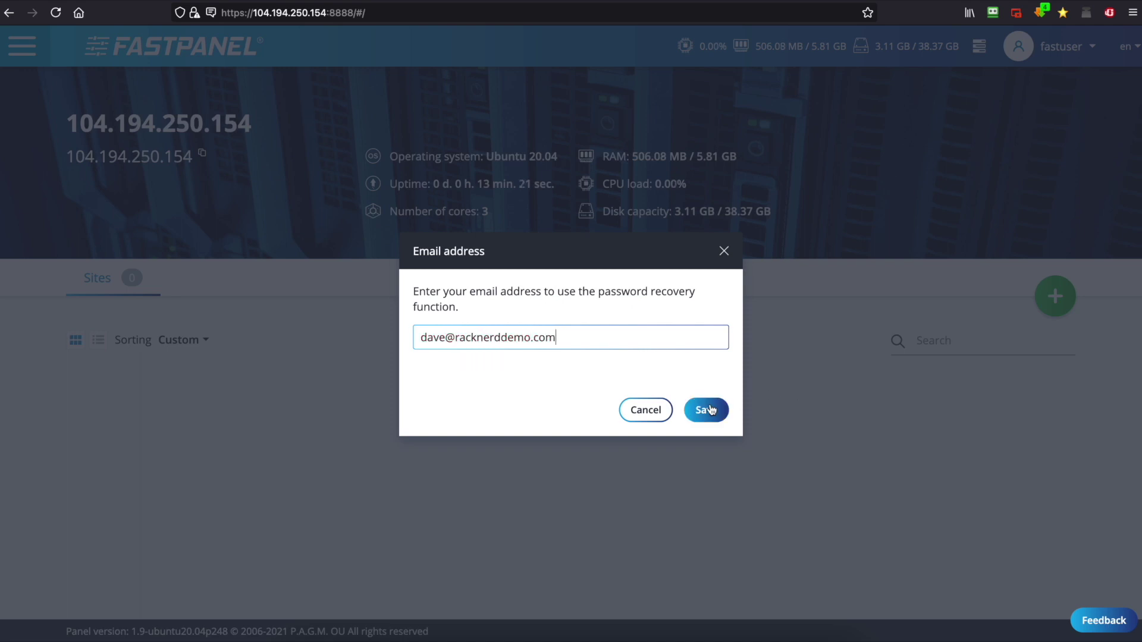
left_click(709, 405)
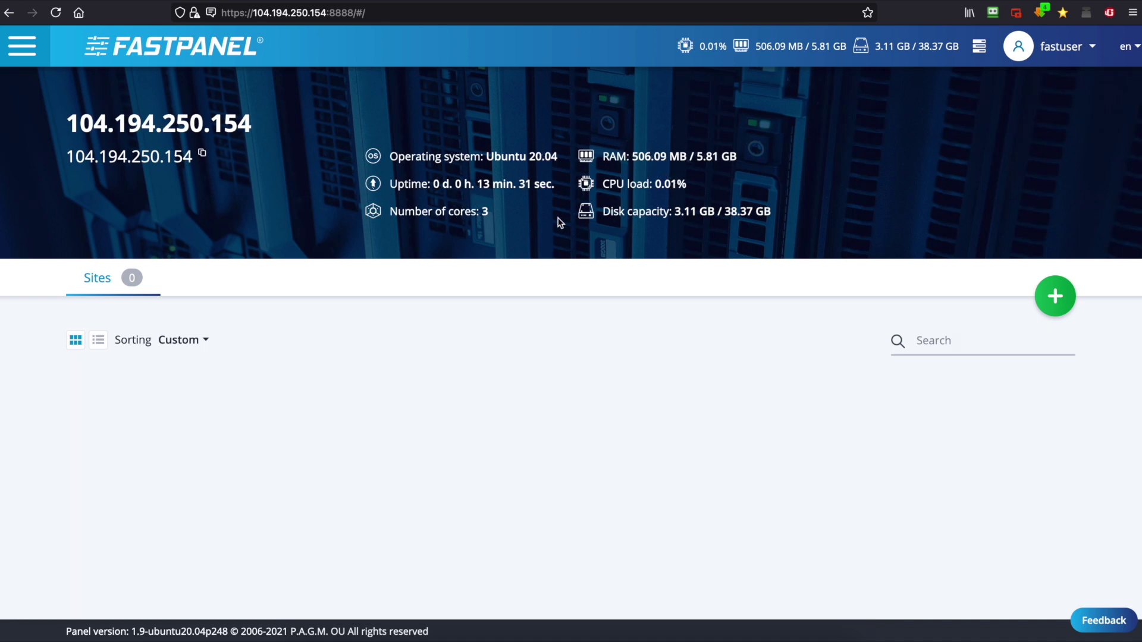
Show the navigation menu with Settings expanded, scrolling through DNS domains to Knowledge base
left_click(21, 47)
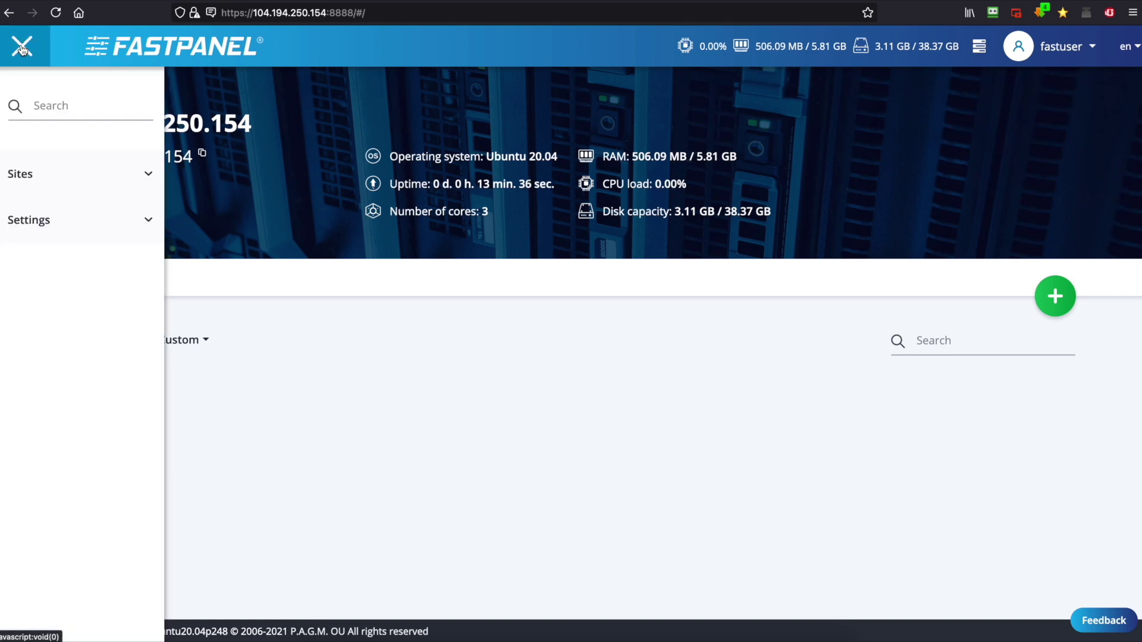
left_click(123, 213)
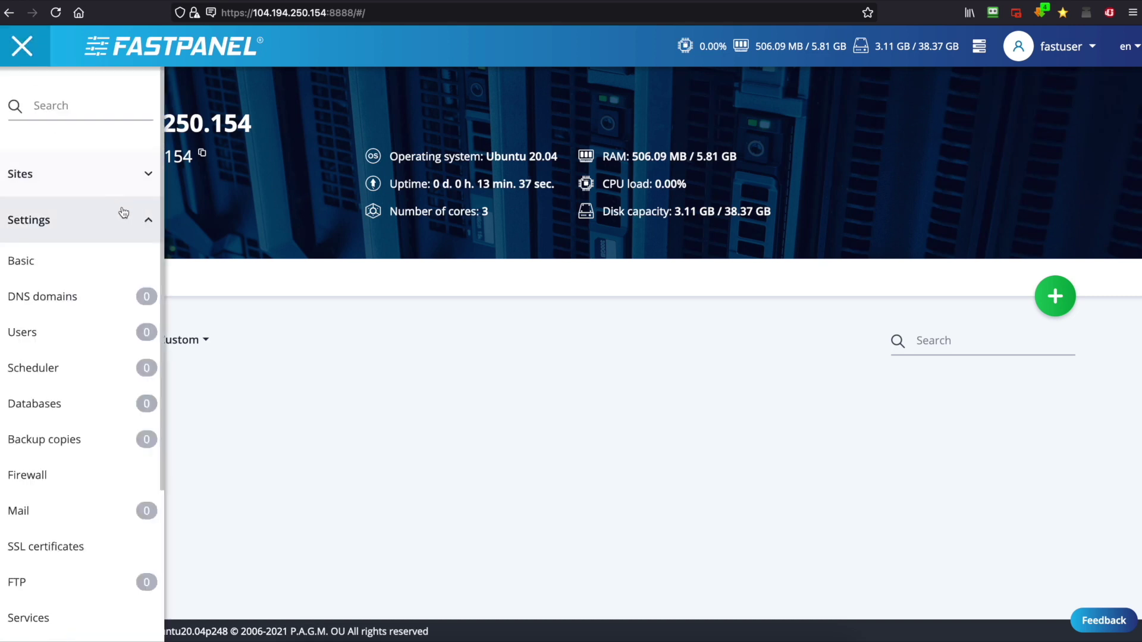
scroll(116, 303, "down", 5)
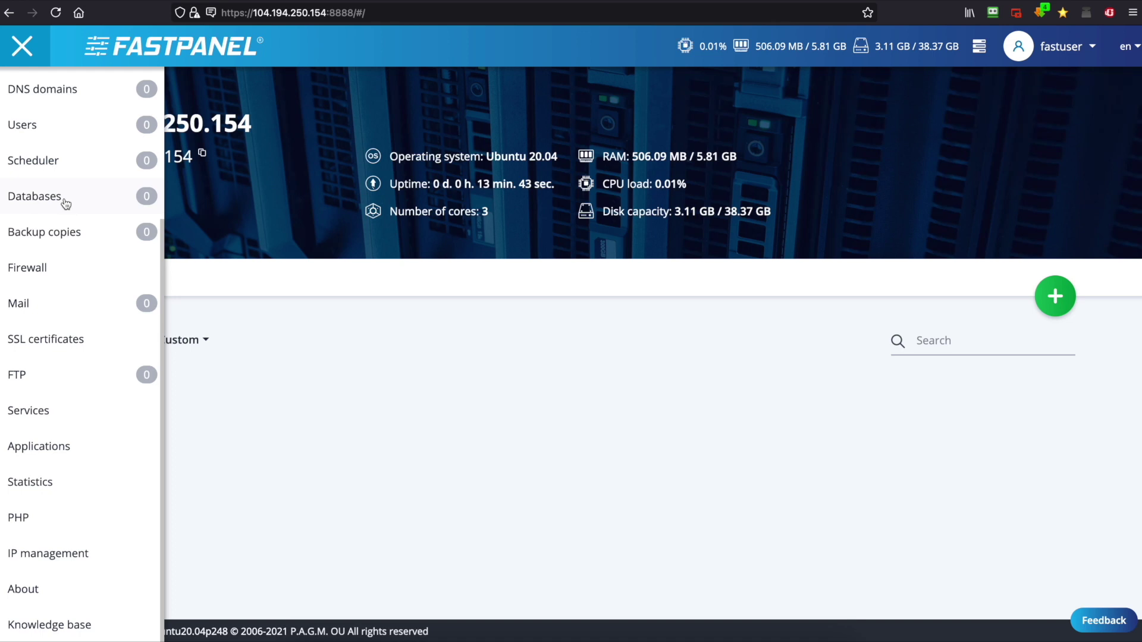
Create the mail domain racknerddemo.com in the Mail section
left_click(59, 304)
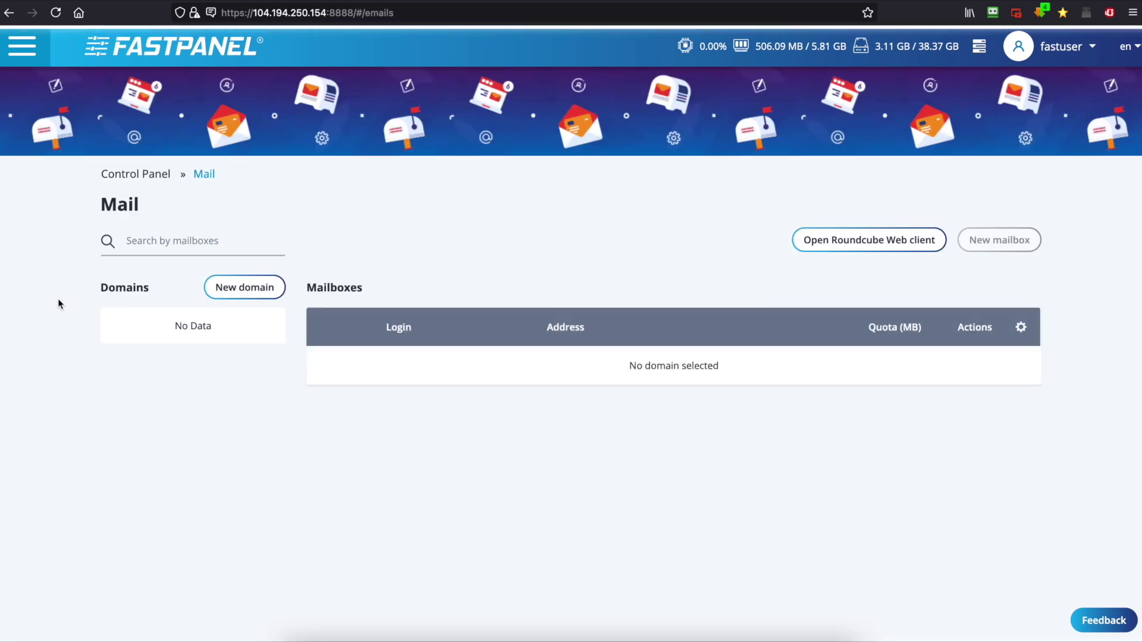
left_click(221, 291)
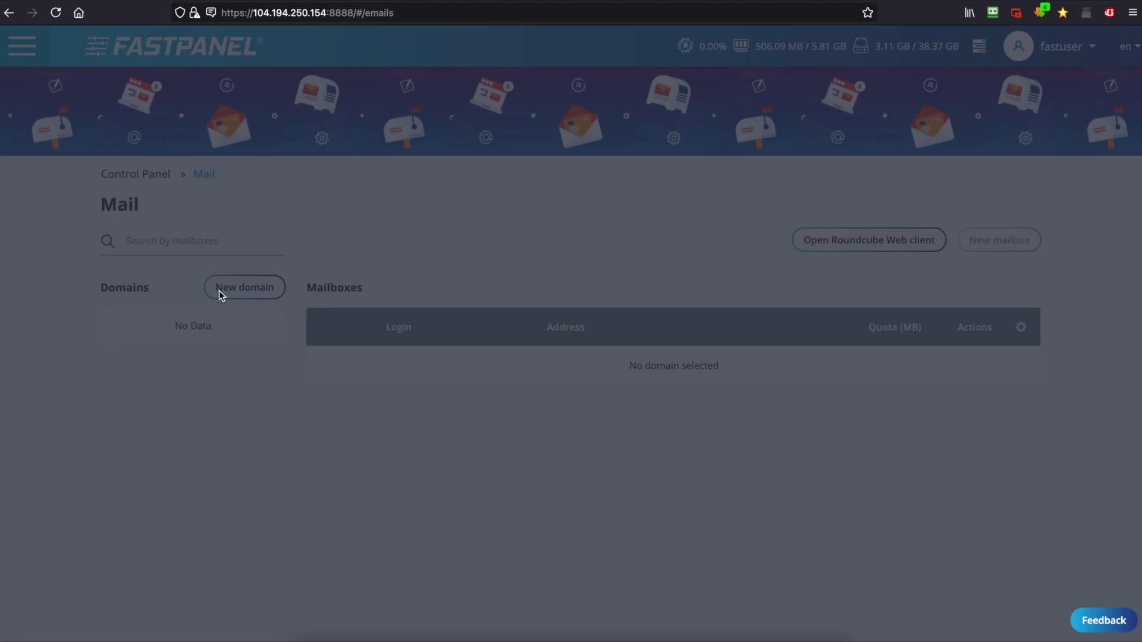
left_click(456, 260)
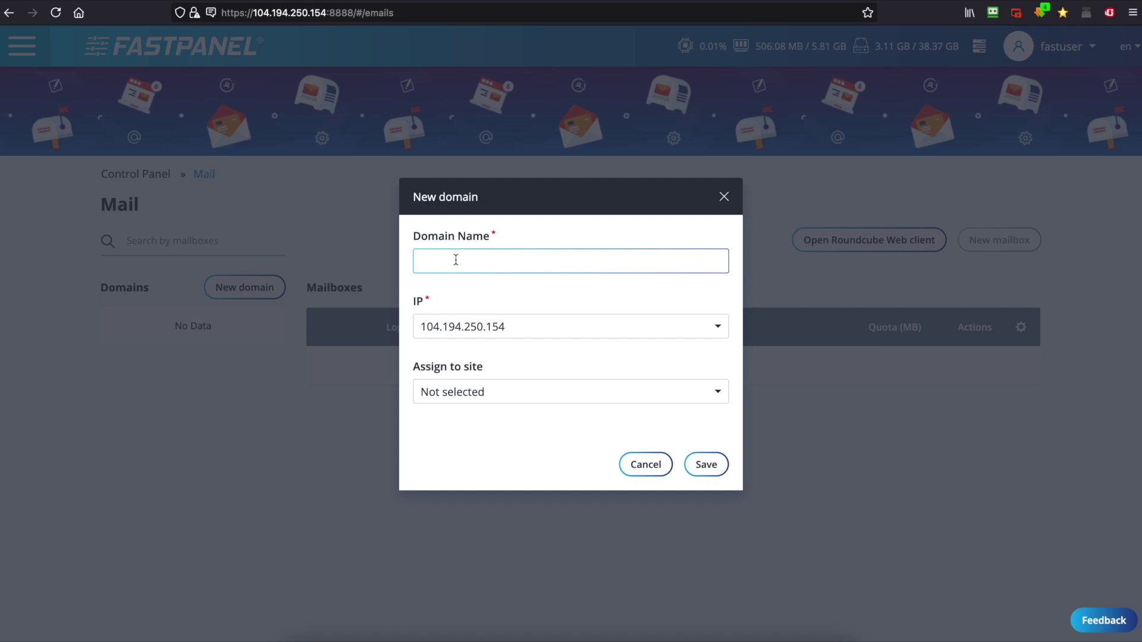
type("rack")
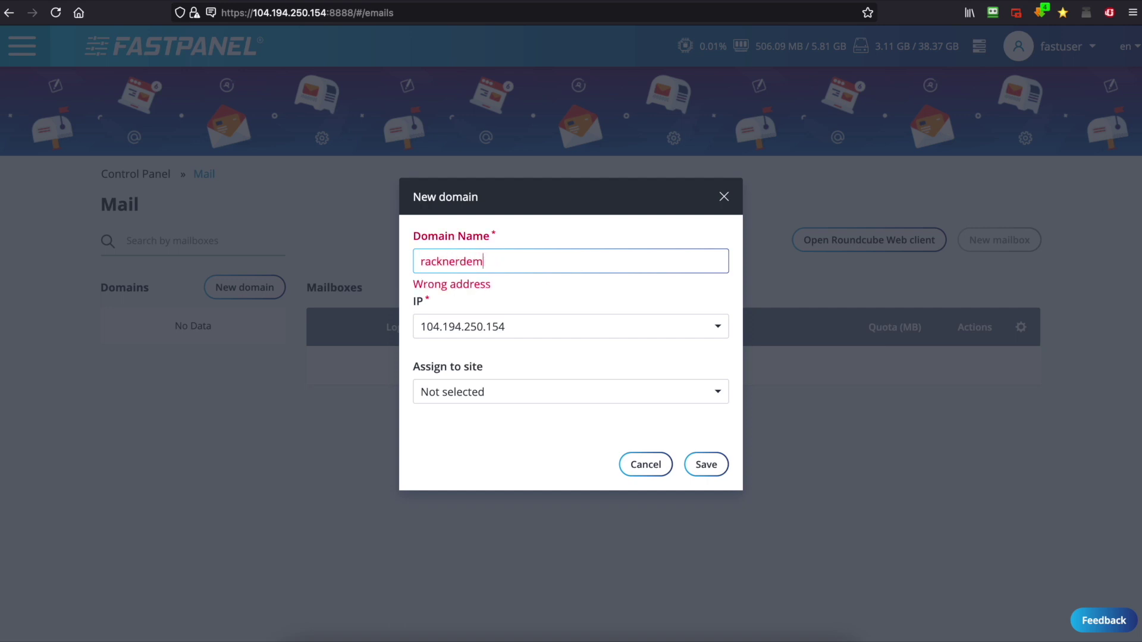
type("nerdem")
key("BackSpace")
key("BackSpace")
type("demo.com")
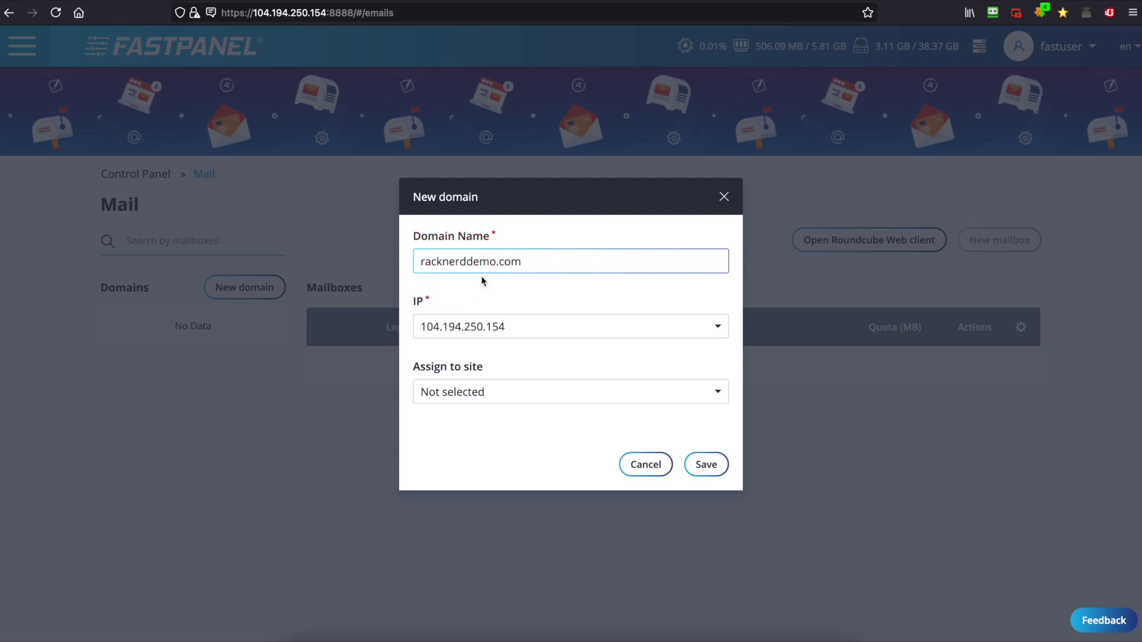
left_click(702, 465)
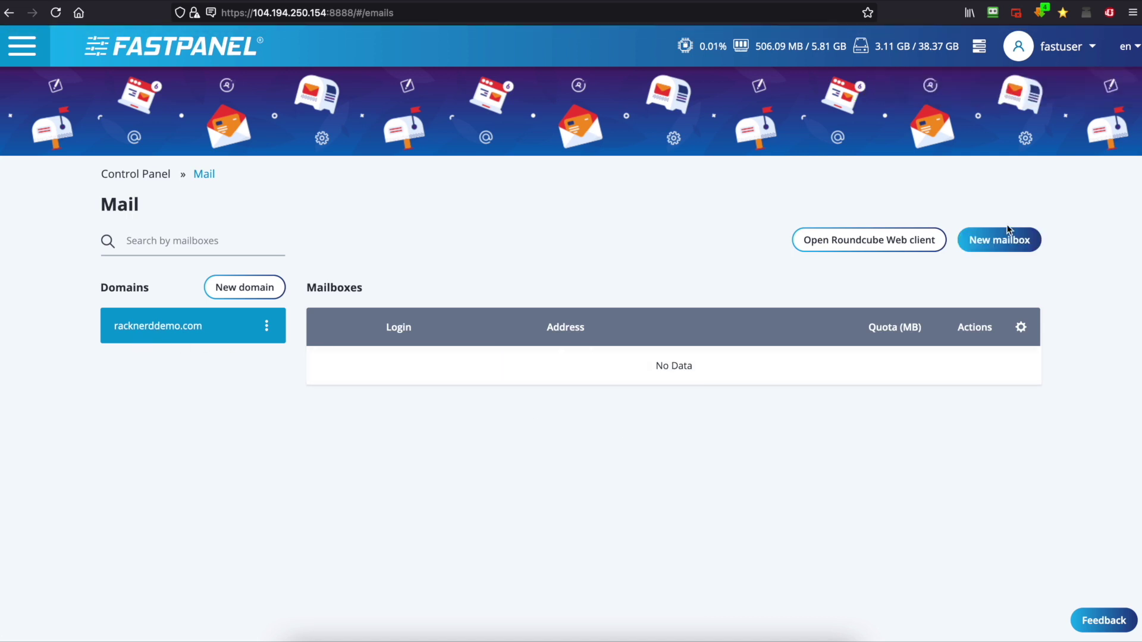
Create the mailbox with login 'new' and a confirmed password on racknerddemo.com
left_click(1018, 245)
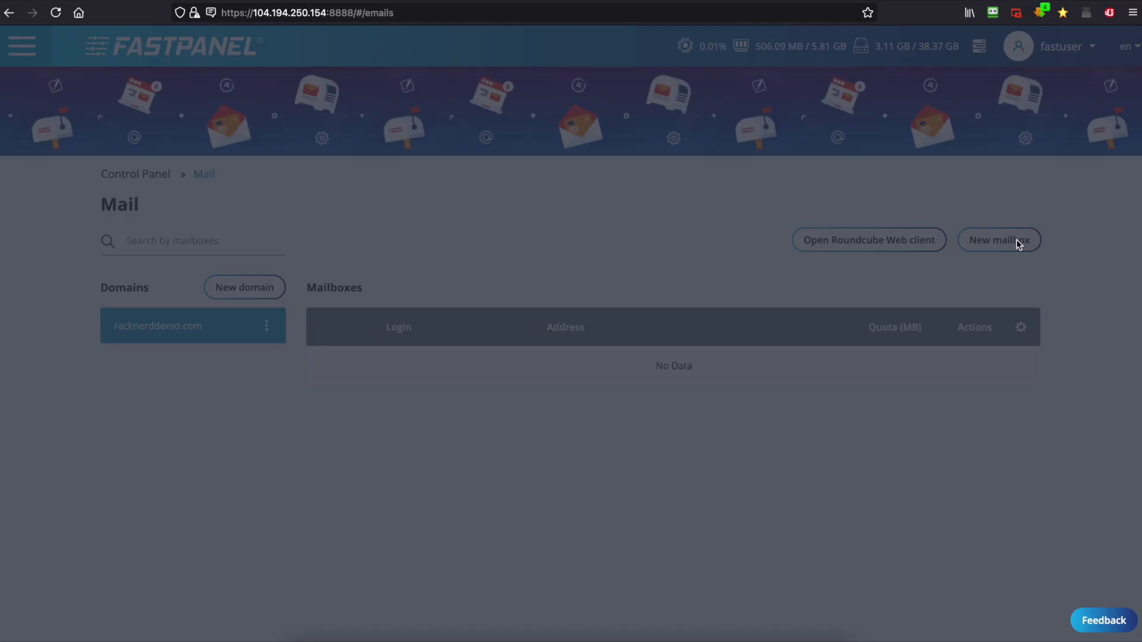
left_click(548, 142)
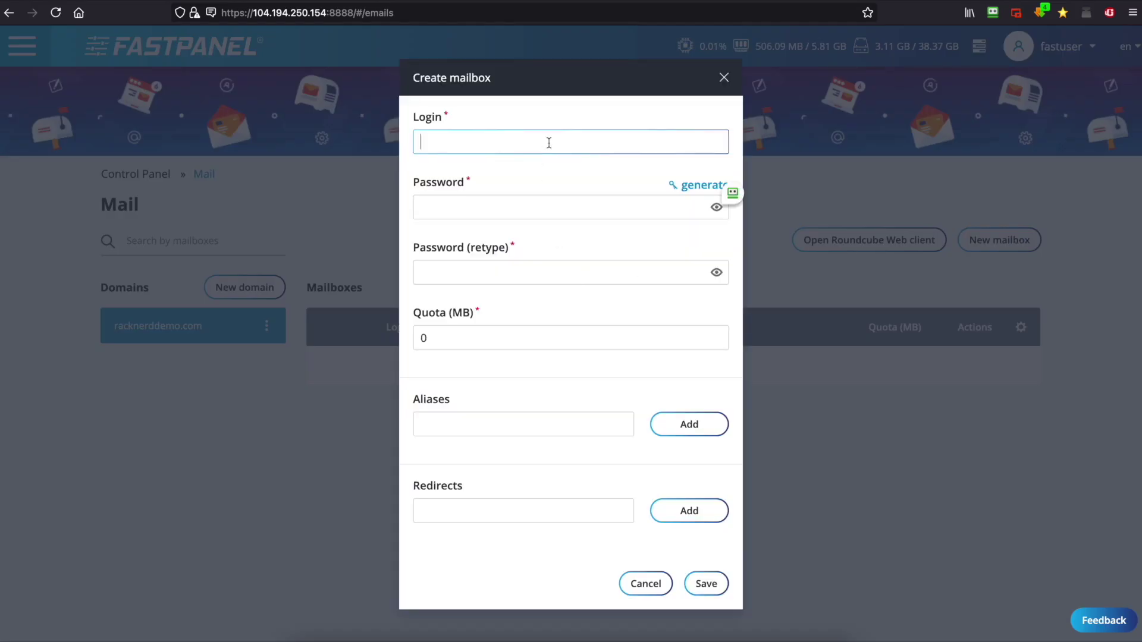
type("new")
left_click(536, 207)
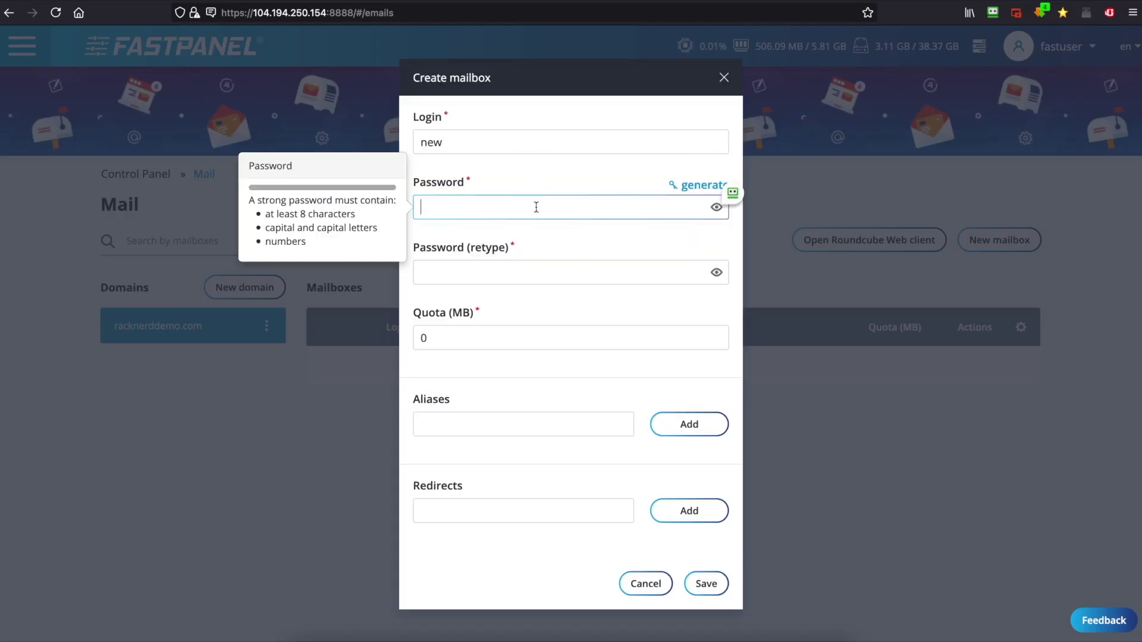
type("P")
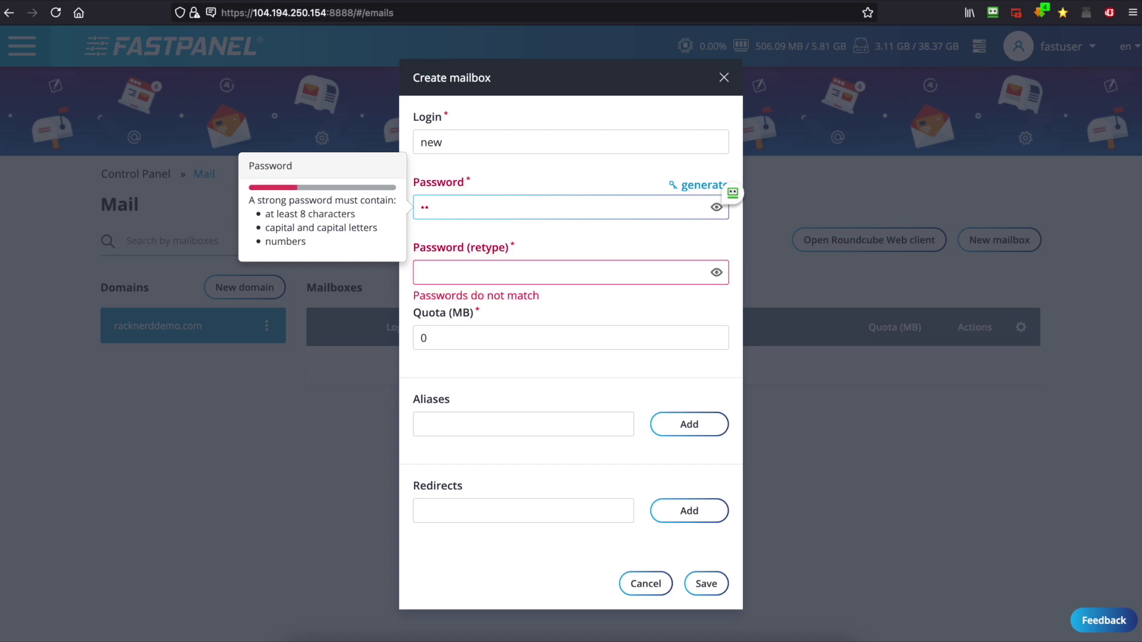
type("•••••••••")
left_click(559, 272)
type("••••••••••")
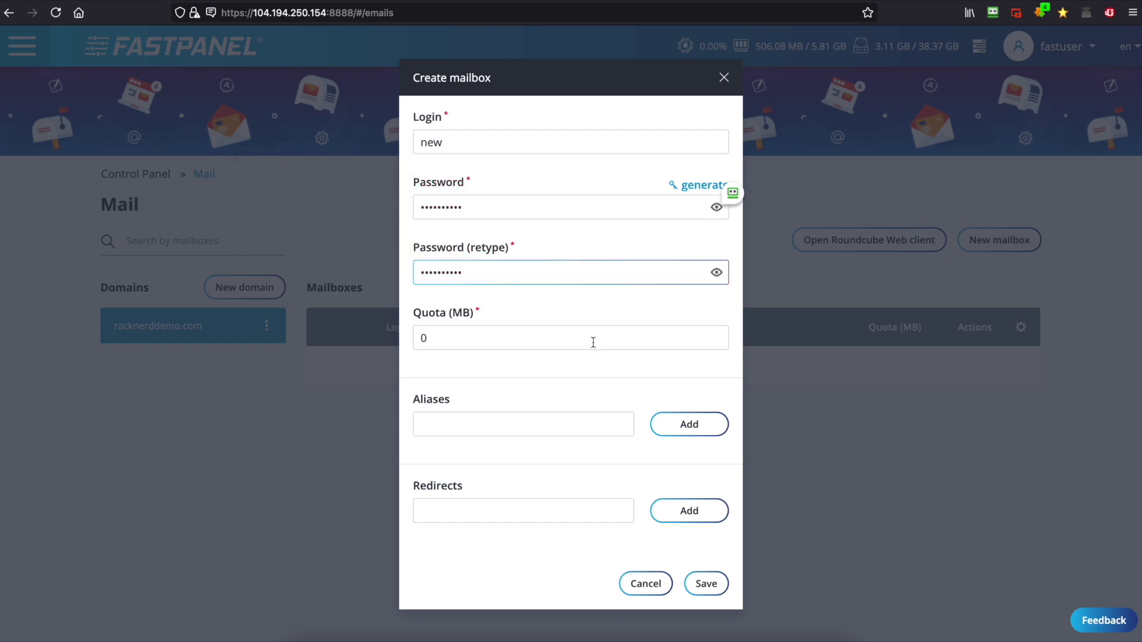
left_click(593, 343)
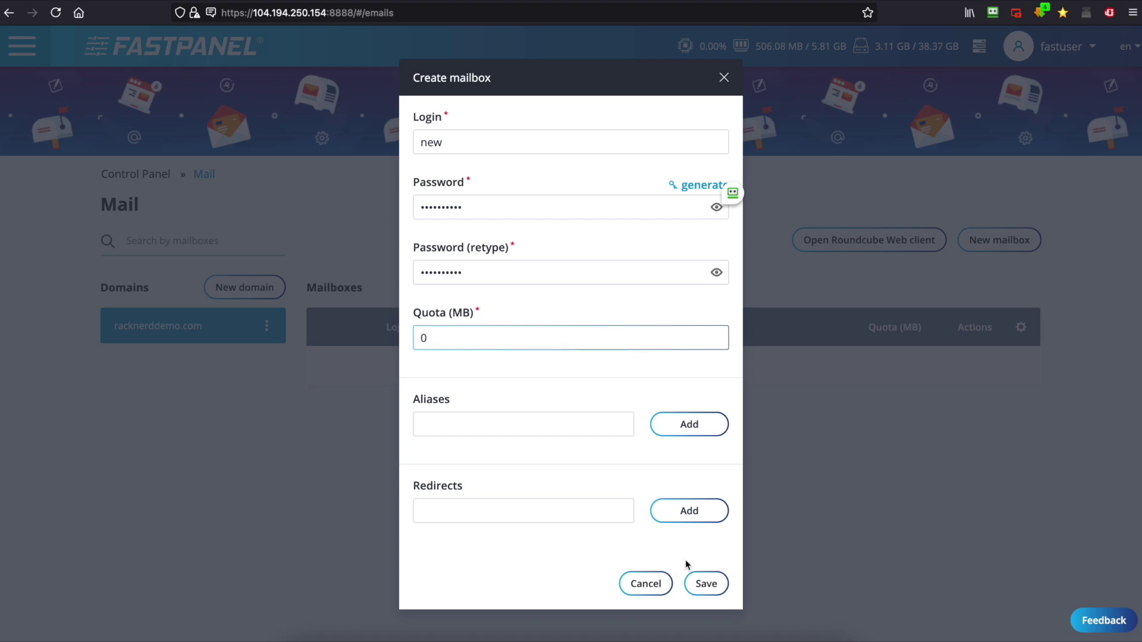
left_click(712, 585)
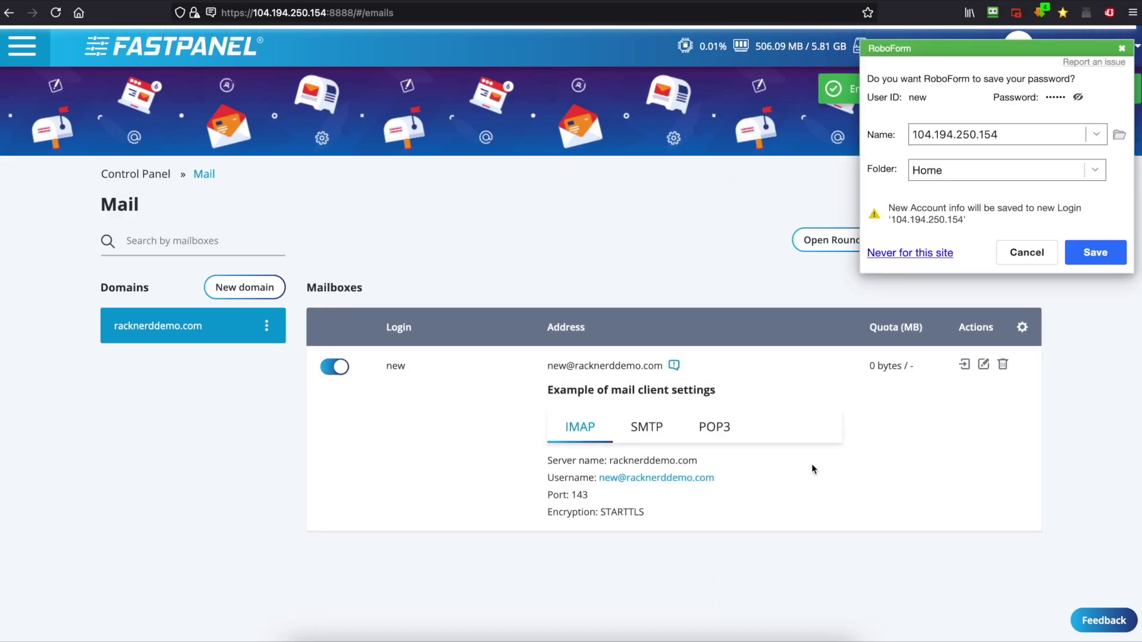
Dismiss the browser's save-password offer and look over the IMAP server name racknerddemo.com
left_click(1018, 257)
left_click_drag(610, 461, 695, 459)
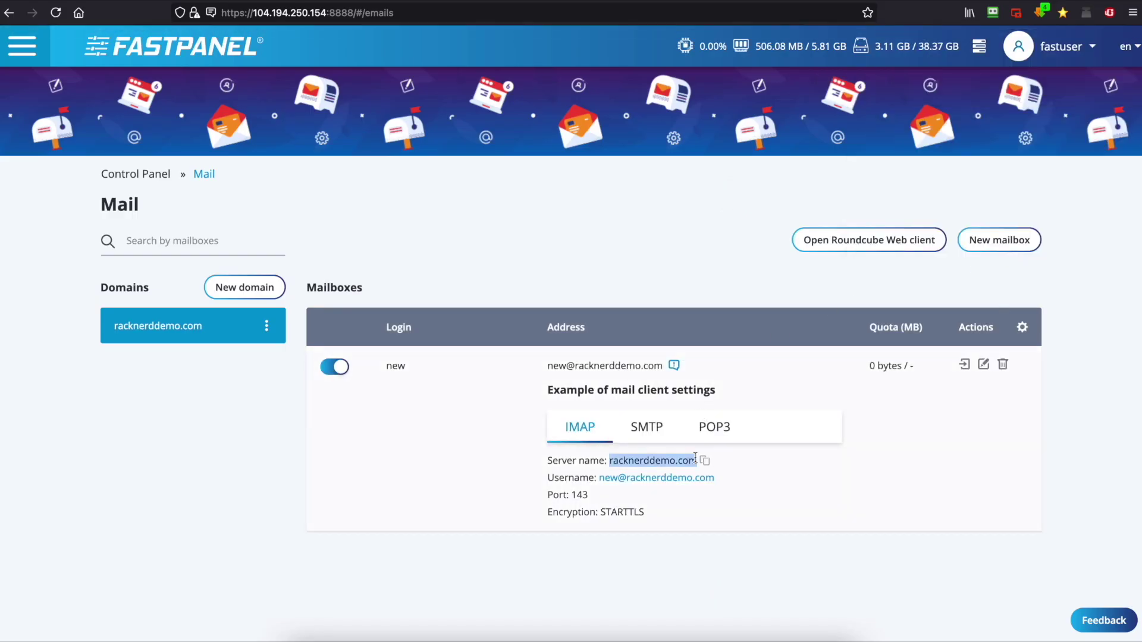
left_click(587, 467)
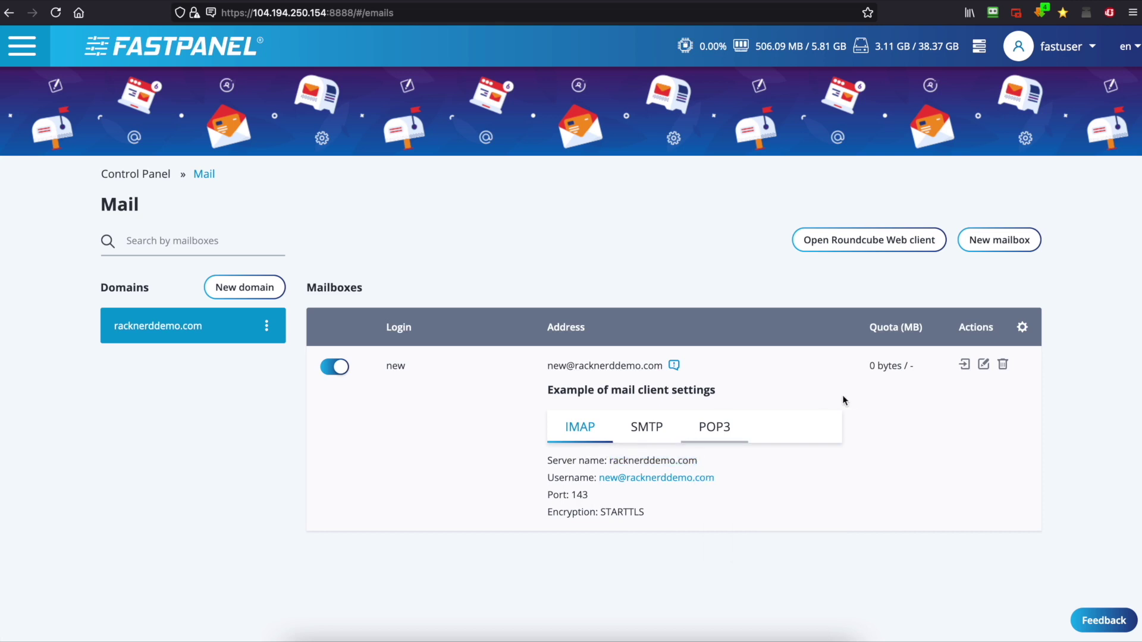
left_click(965, 365)
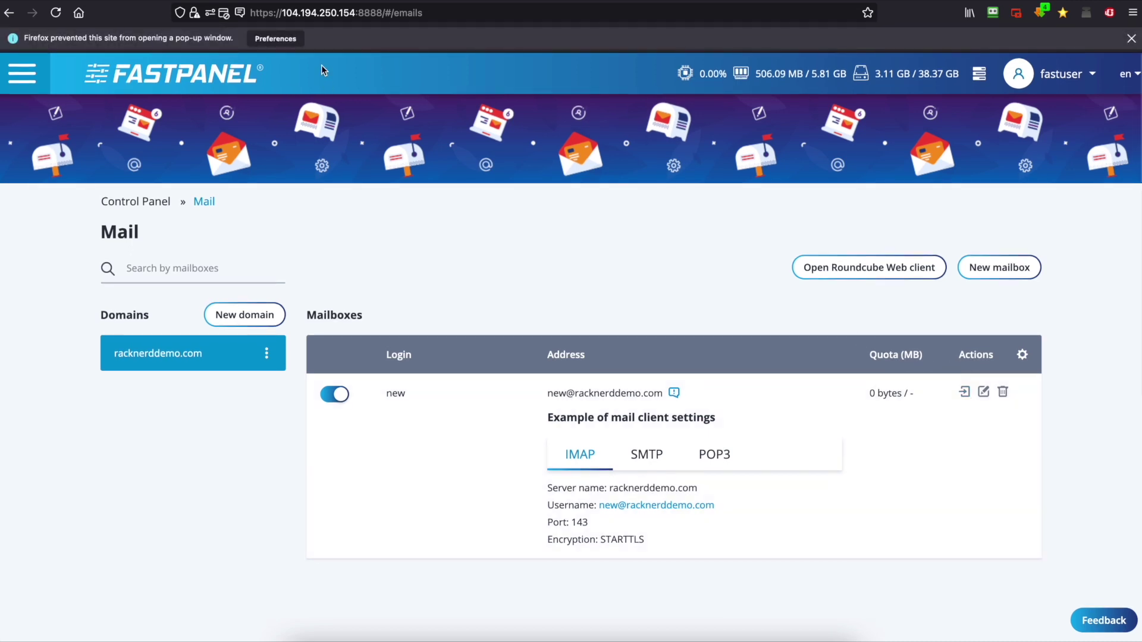
left_click(290, 42)
left_click(328, 57)
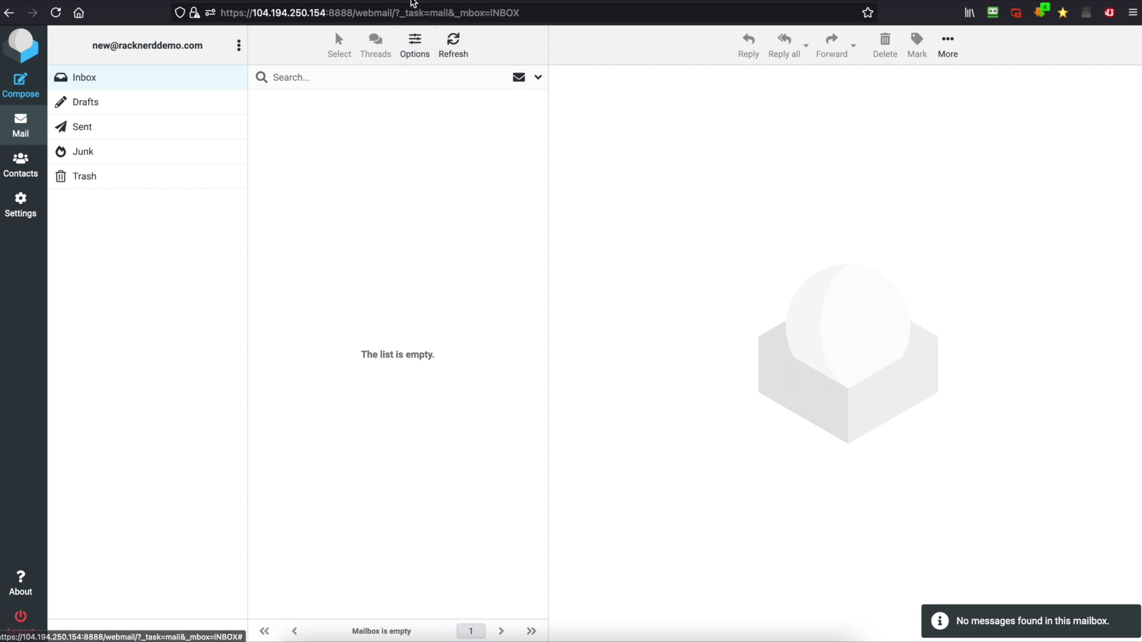
key("ctrl+w")
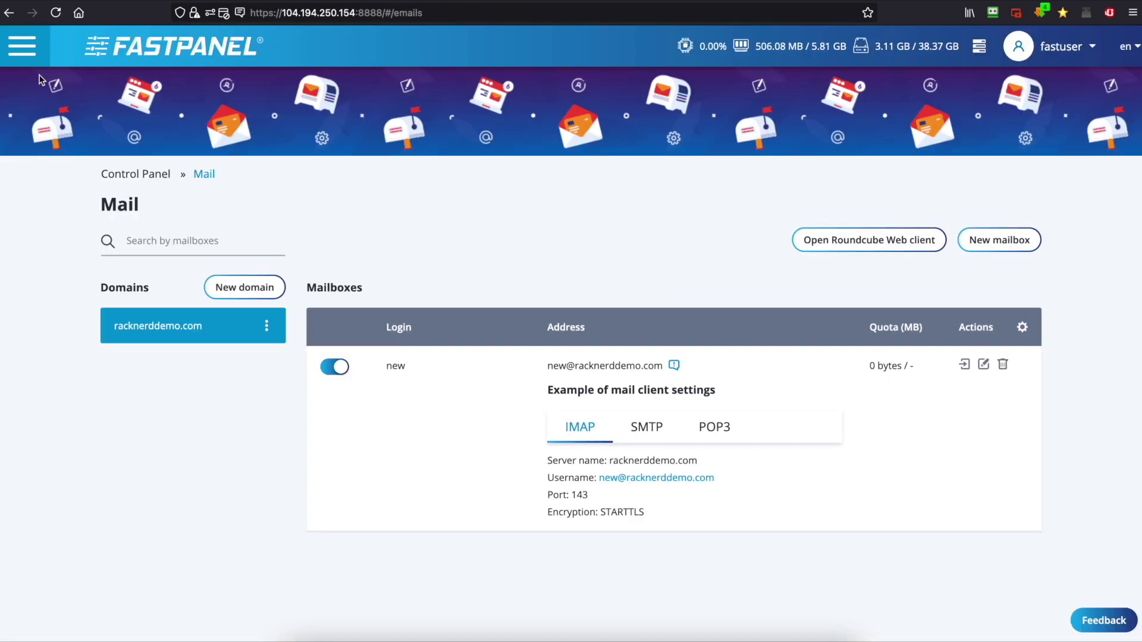
Go to the DNS domains section from the panel's navigation menu
left_click(33, 58)
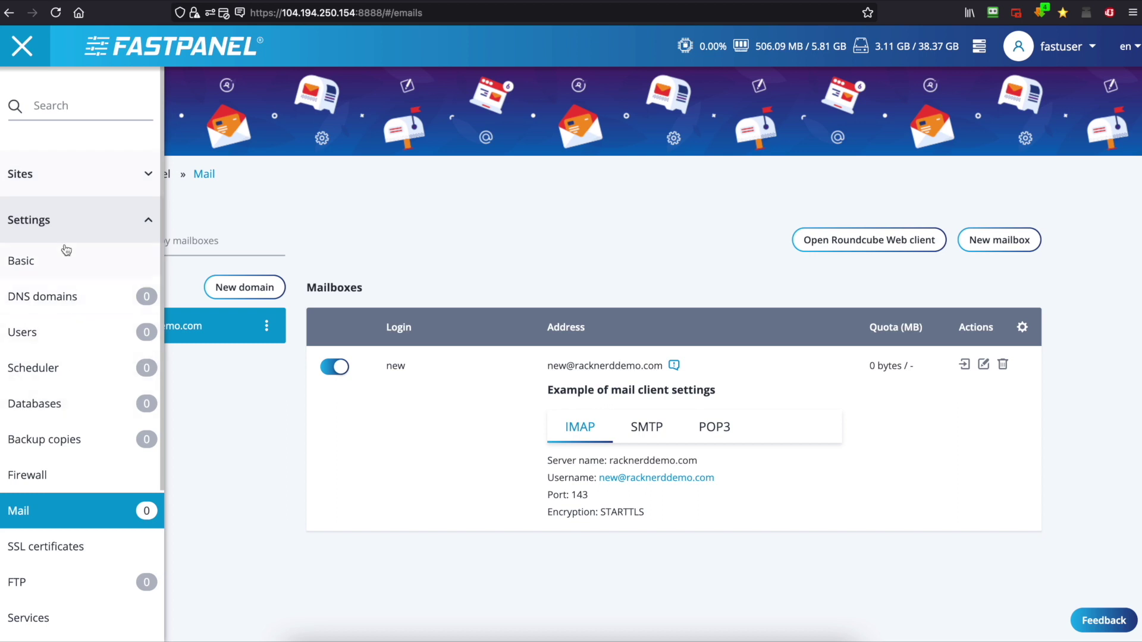
scroll(55, 283, "down", 1)
left_click(60, 272)
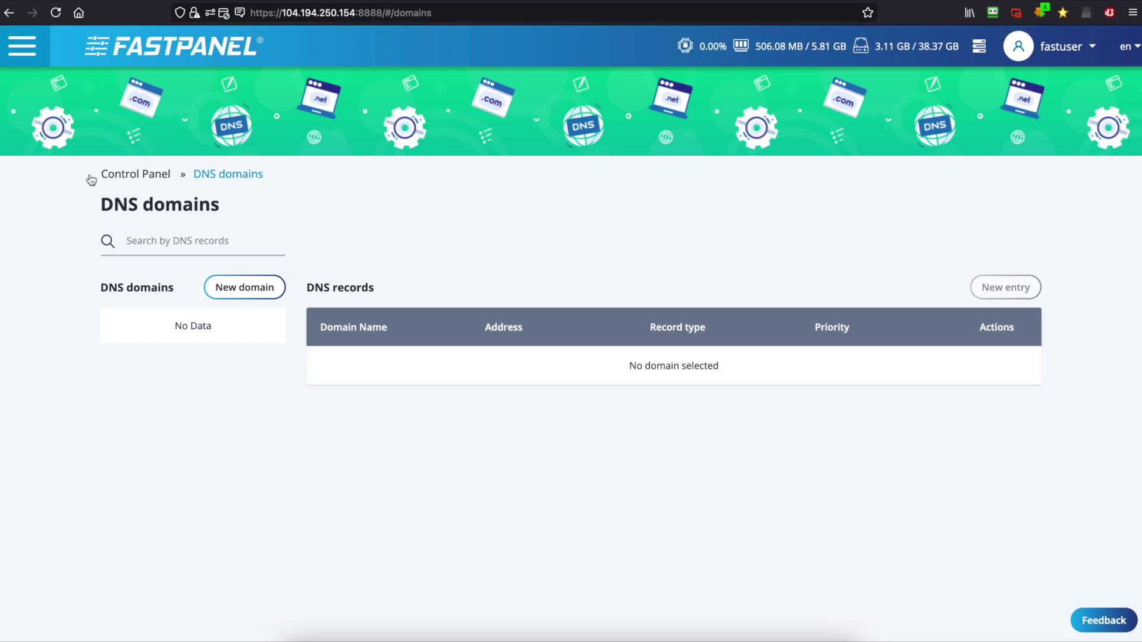
Expand the Settings group in the menu and open the Applications package list
left_click(22, 46)
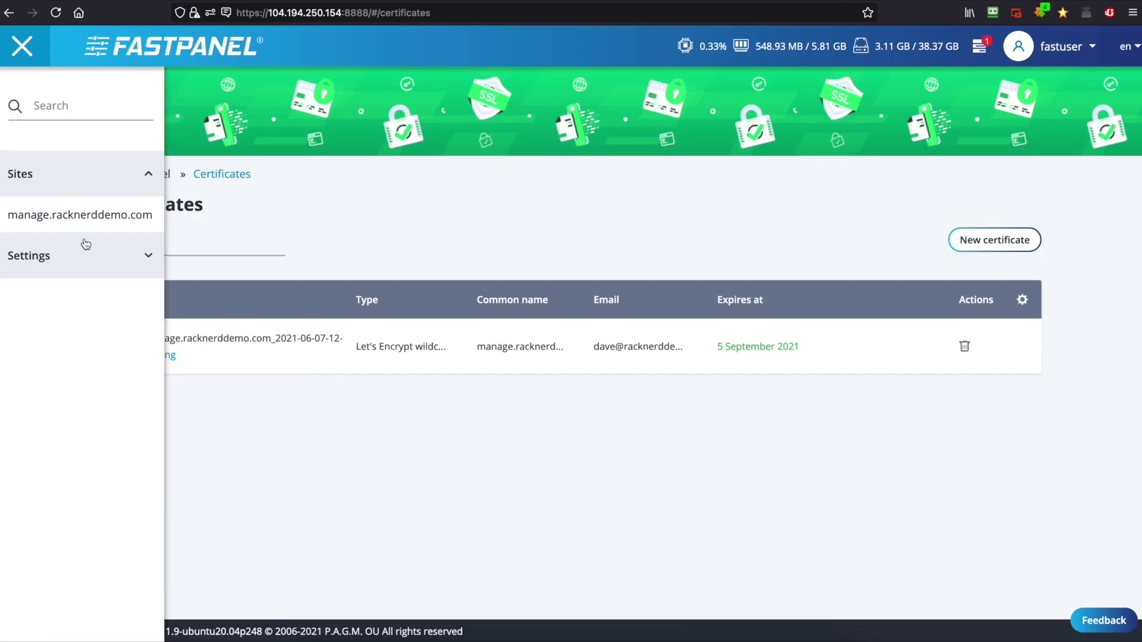
left_click(86, 254)
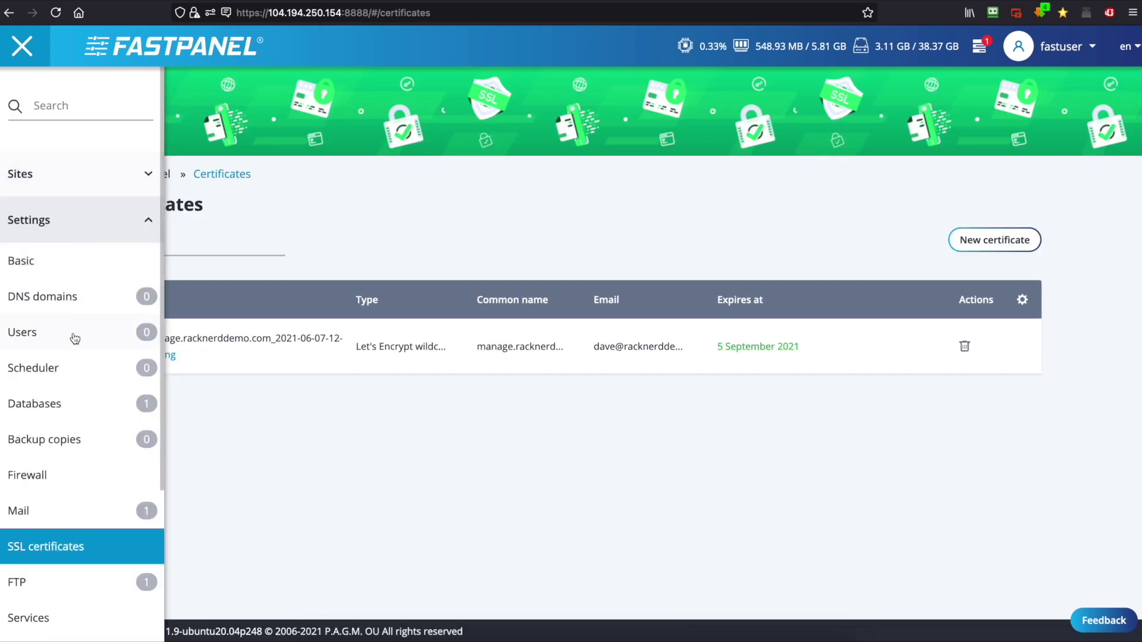
scroll(74, 333, "down", 2)
scroll(75, 338, "down", 3)
left_click(67, 382)
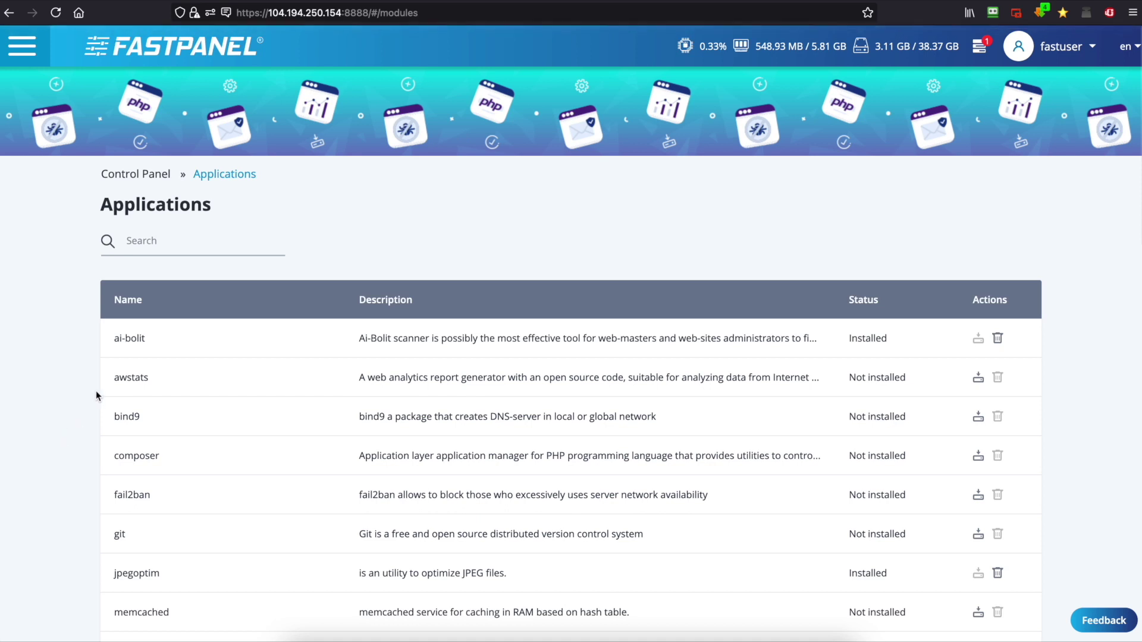
Scroll through the Applications list, then view the Panel addresses and Two-factor authentication settings
scroll(308, 409, "down", 3)
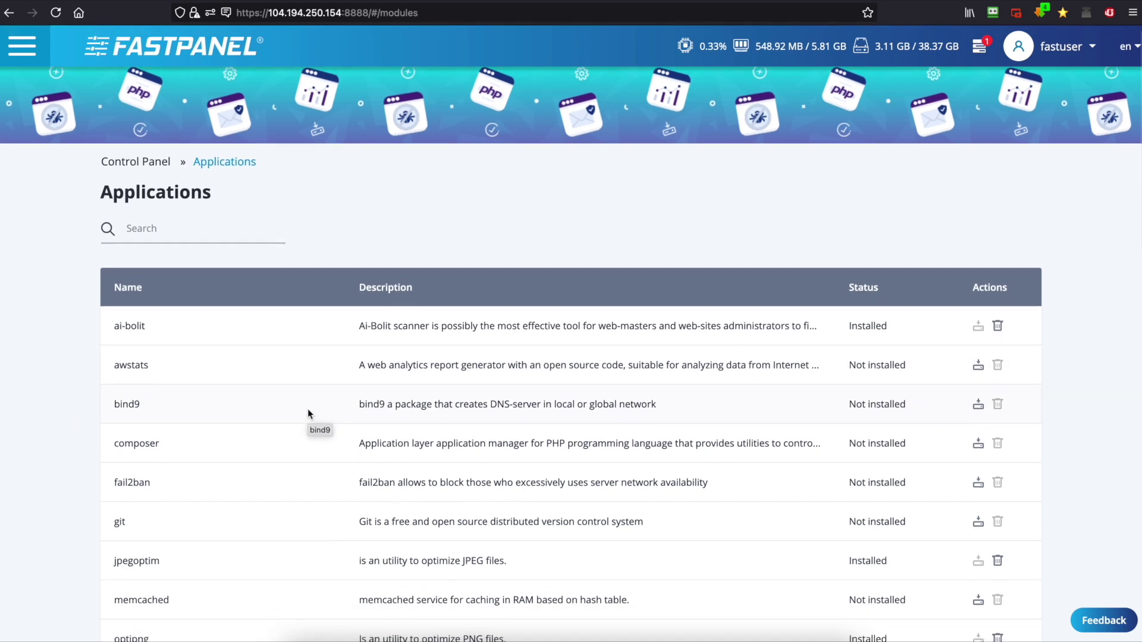
scroll(308, 408, "down", 2)
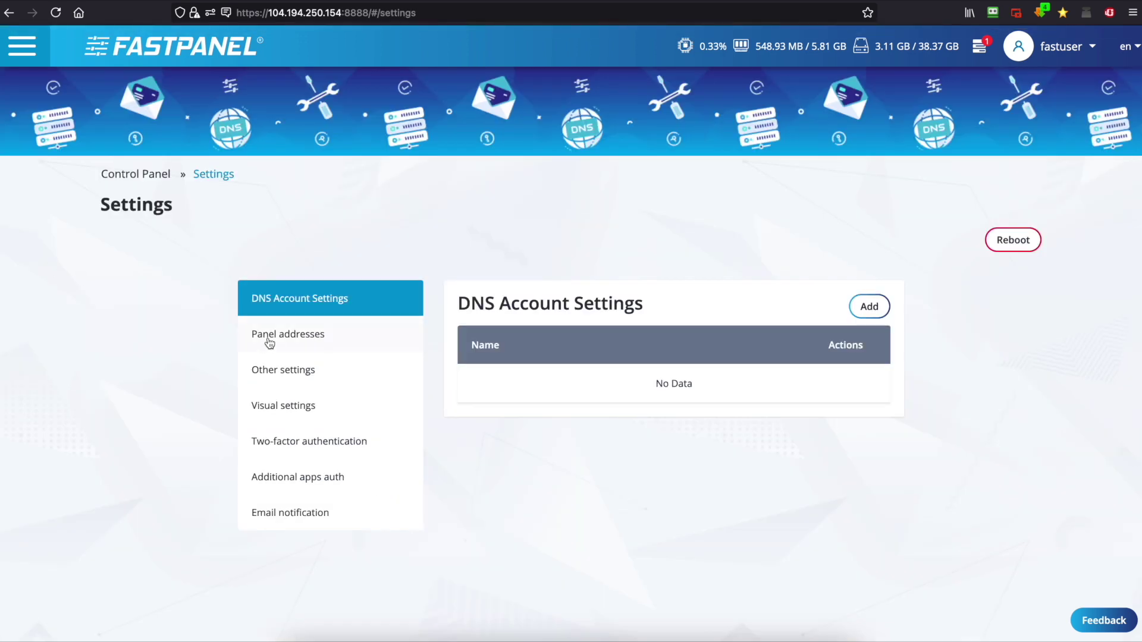
left_click(269, 344)
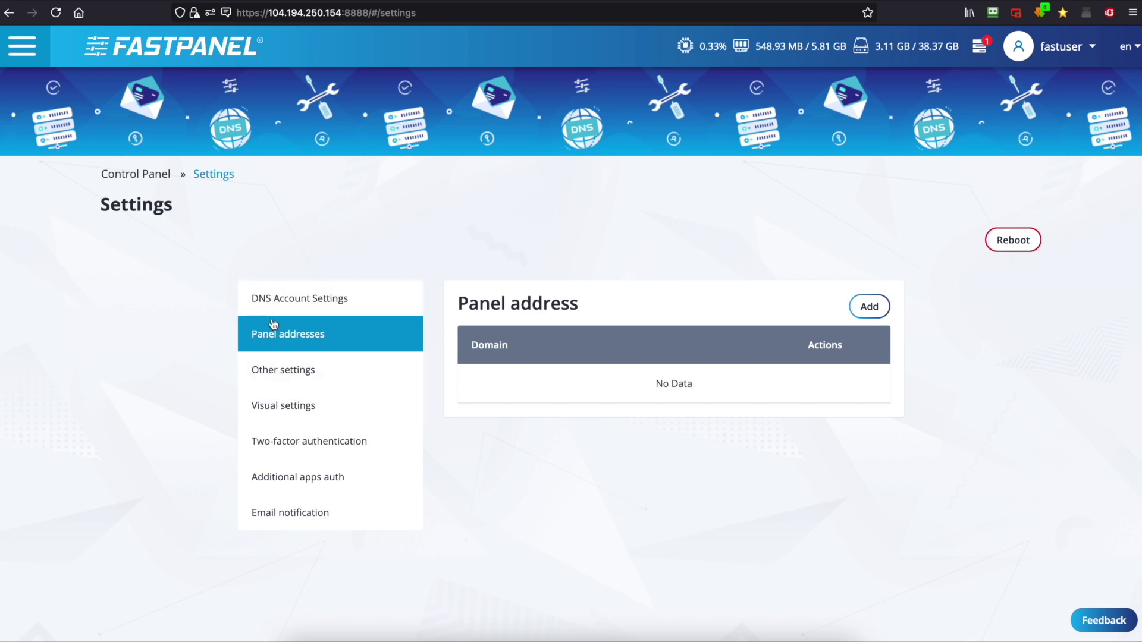
left_click(303, 441)
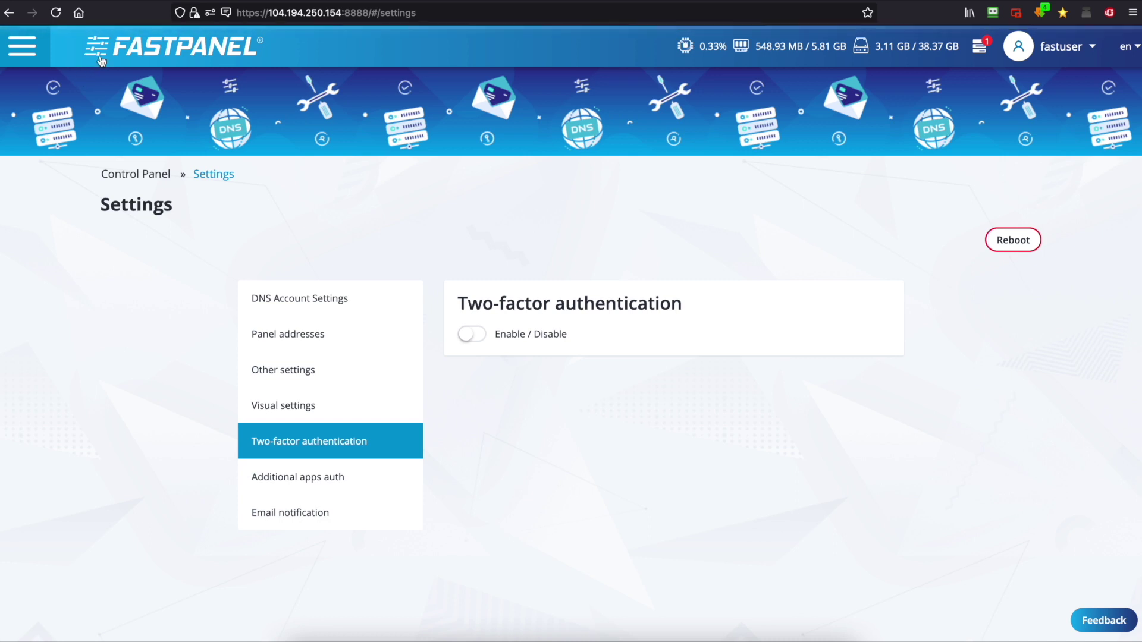
left_click(106, 57)
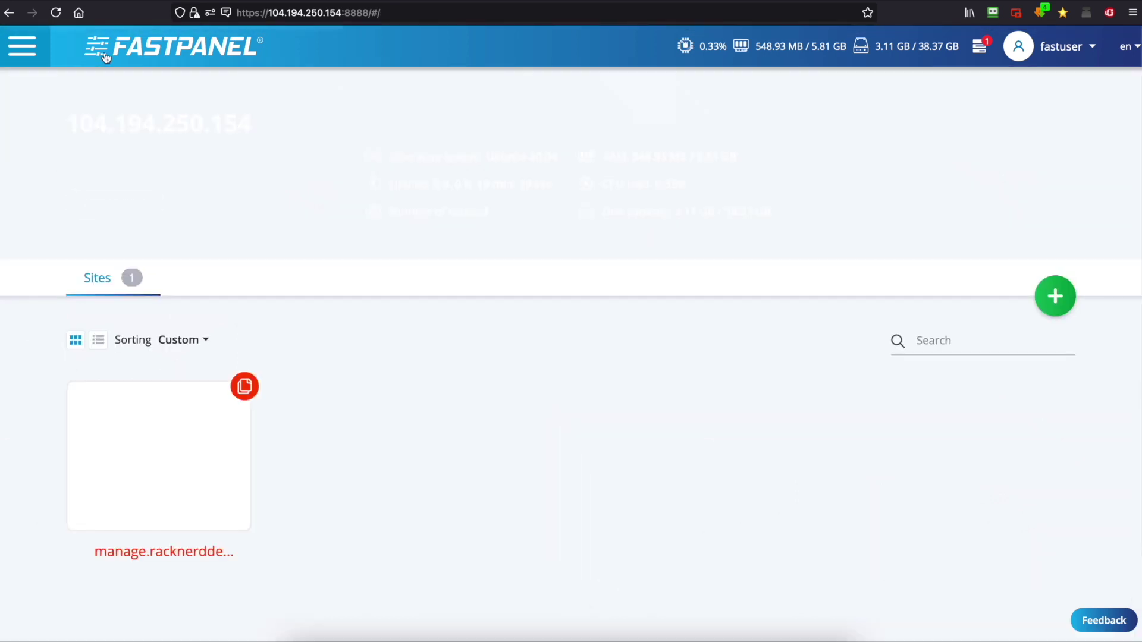